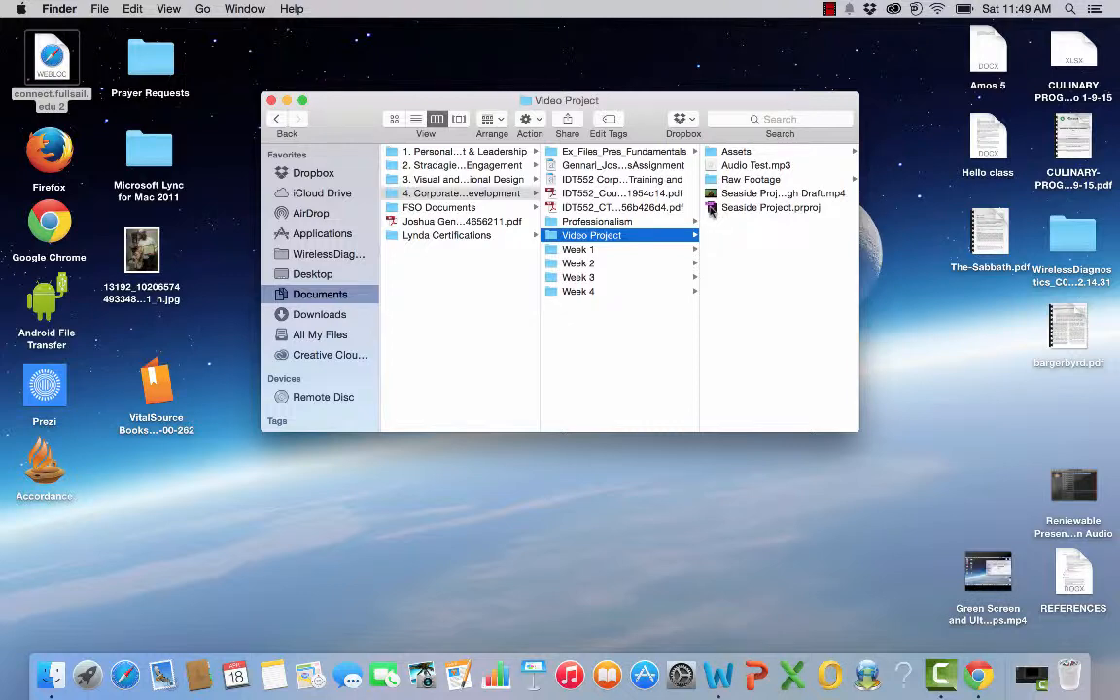
# Step: Open Seaside Project.prproj from the Video Project folder and move the playhead to the start of the Green Screen Editing sequence
pyautogui.doubleClick(710, 209)
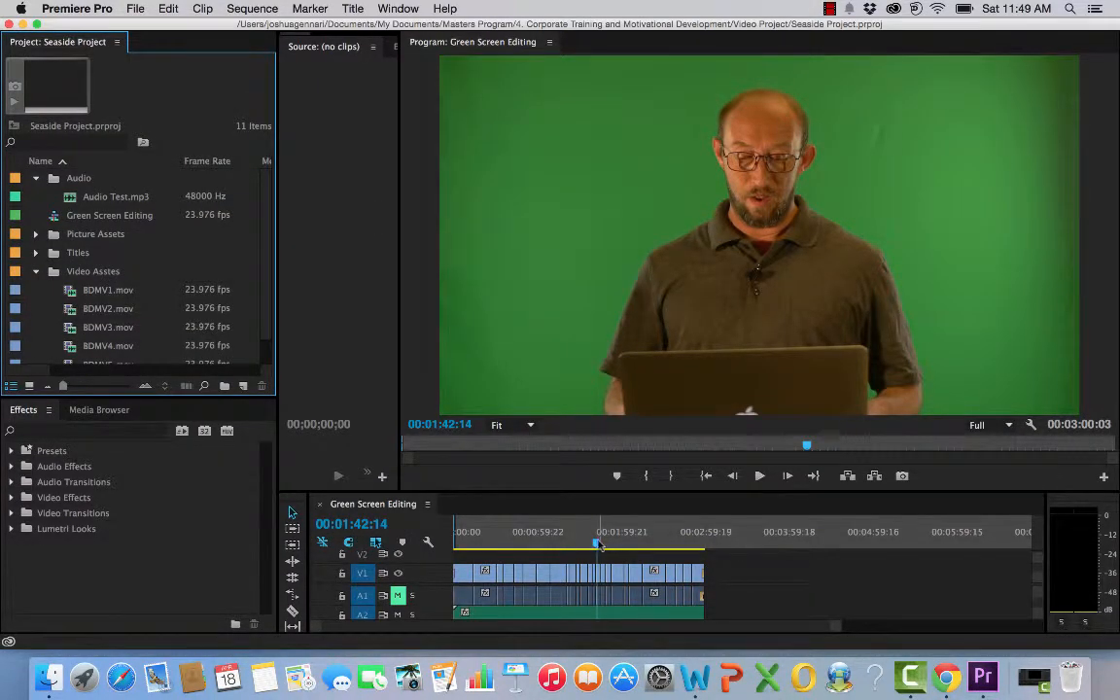
pyautogui.moveTo(598, 544); pyautogui.dragTo(451, 540)
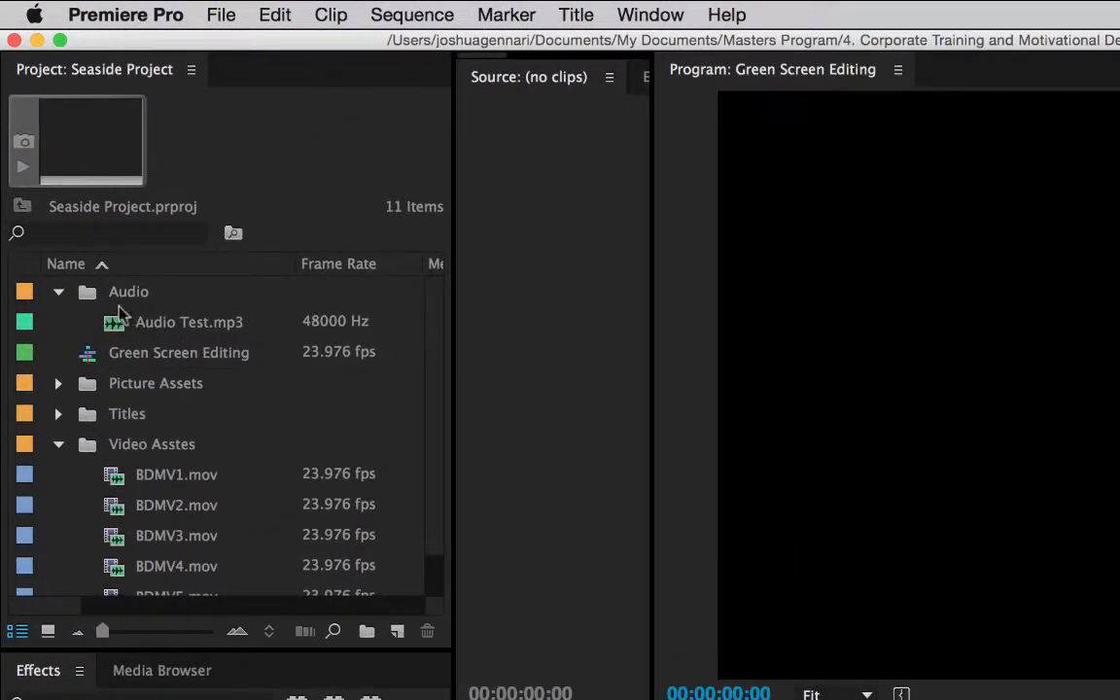
# Step: Collapse the expanded Video Asstes and Audio bins and create a top-level bin named Music Assets
pyautogui.click(58, 443)
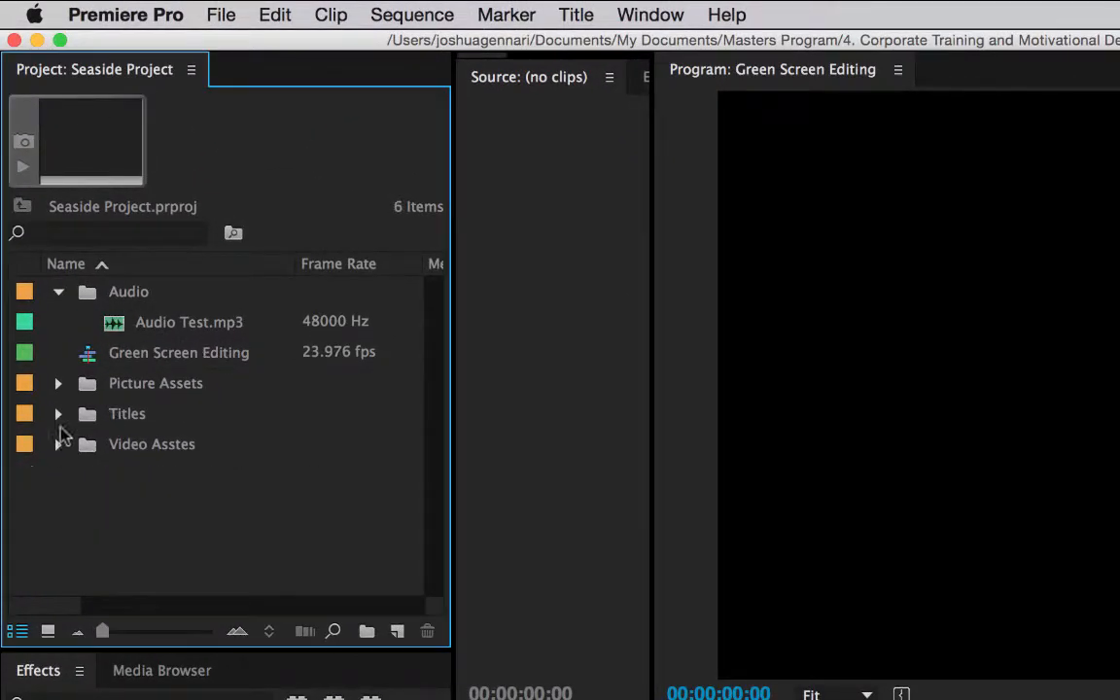
pyautogui.click(58, 293)
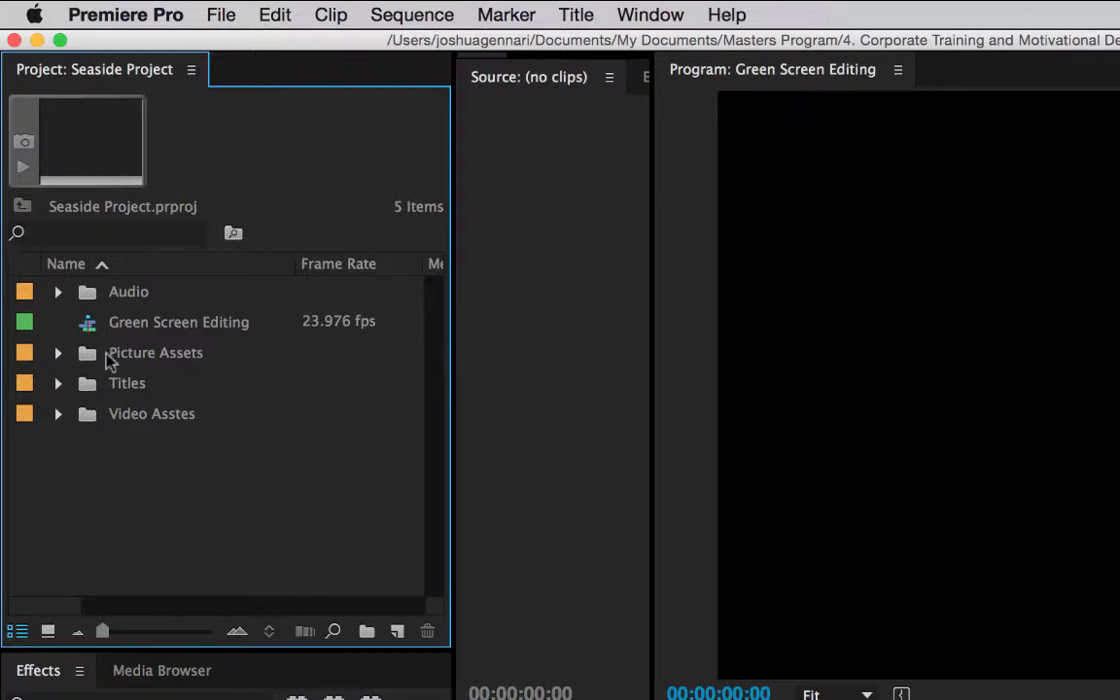
pyautogui.click(366, 632)
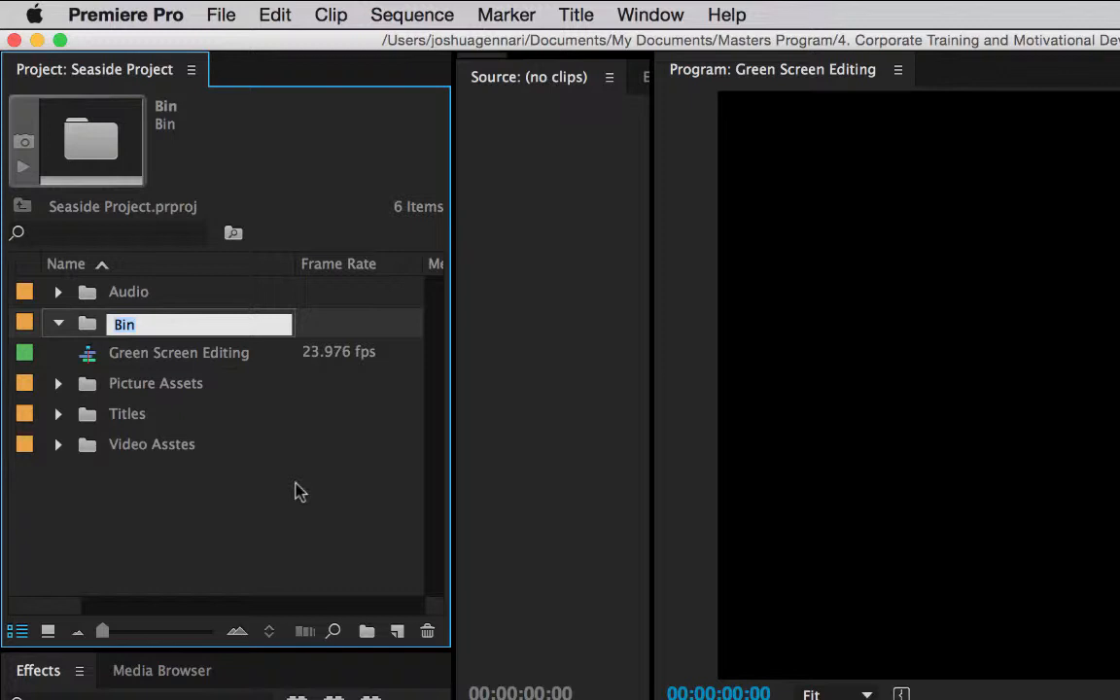
pyautogui.write('Music Assets')
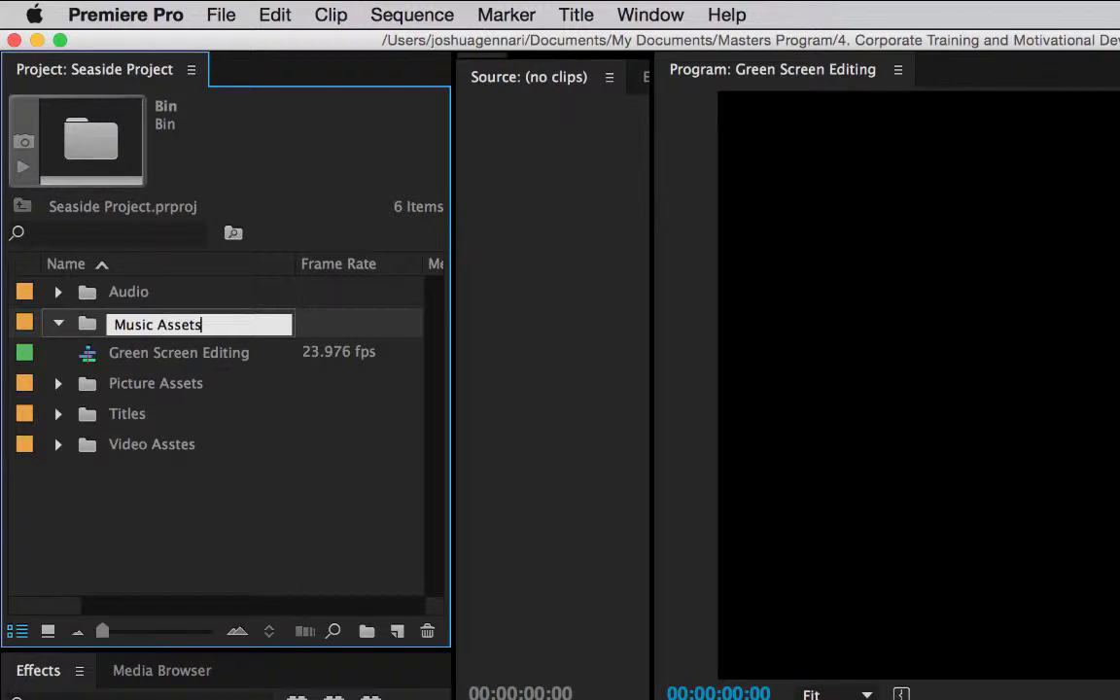
pyautogui.click(276, 531)
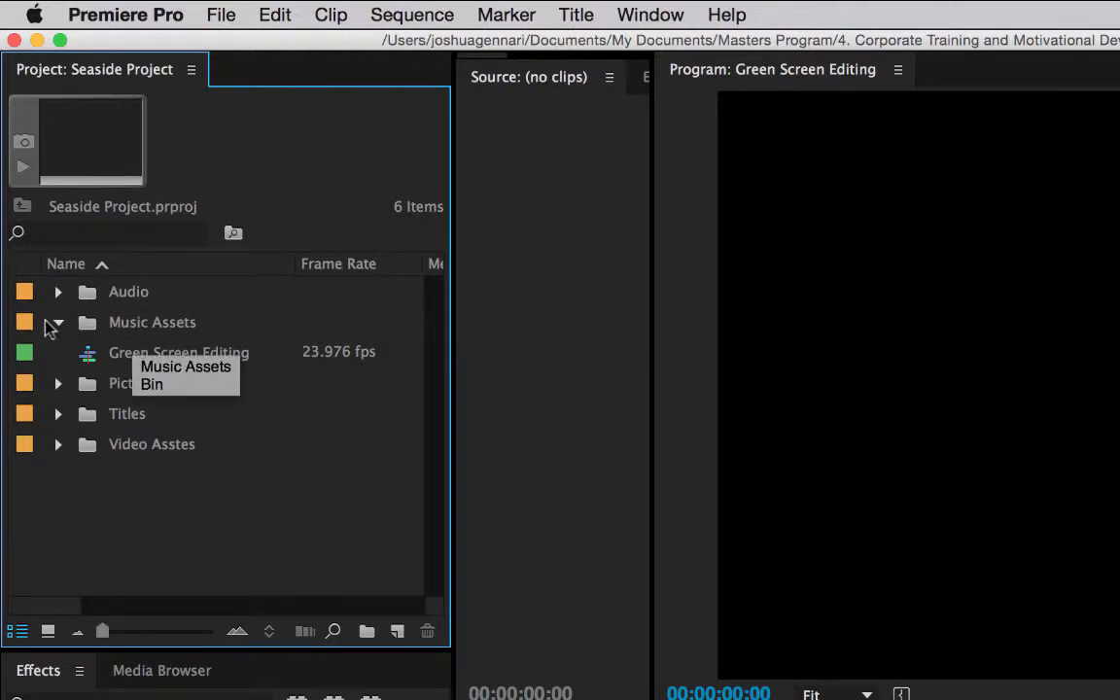
pyautogui.click(59, 322)
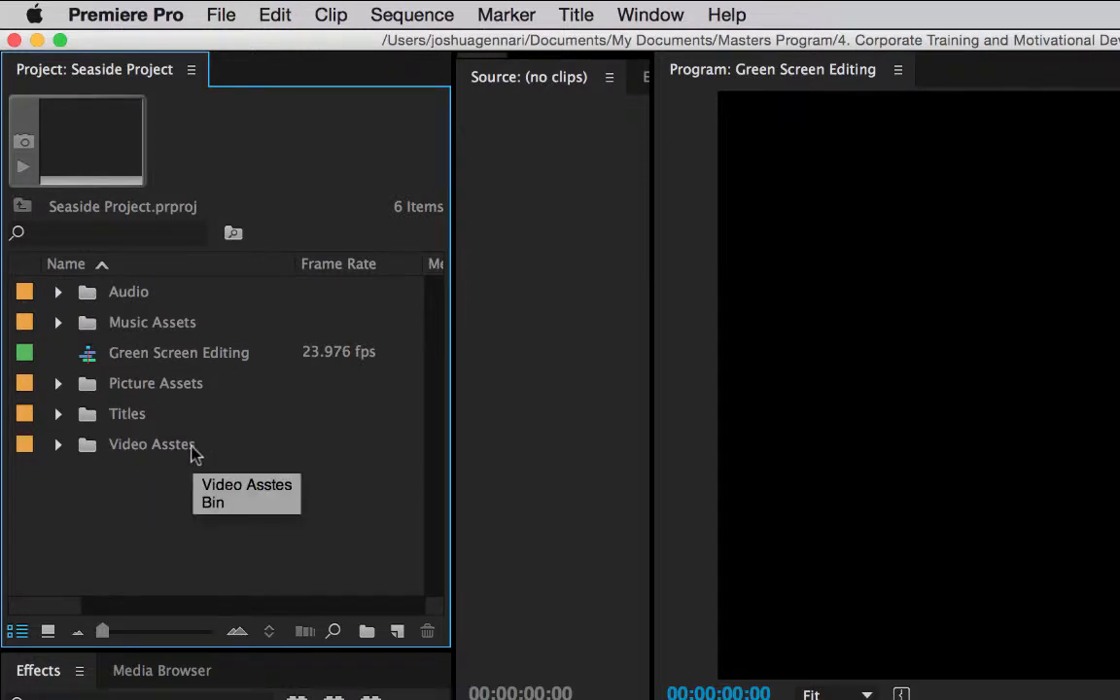
# Step: Create a bin named First Recording inside the Video Asstes bin
pyautogui.click(58, 447)
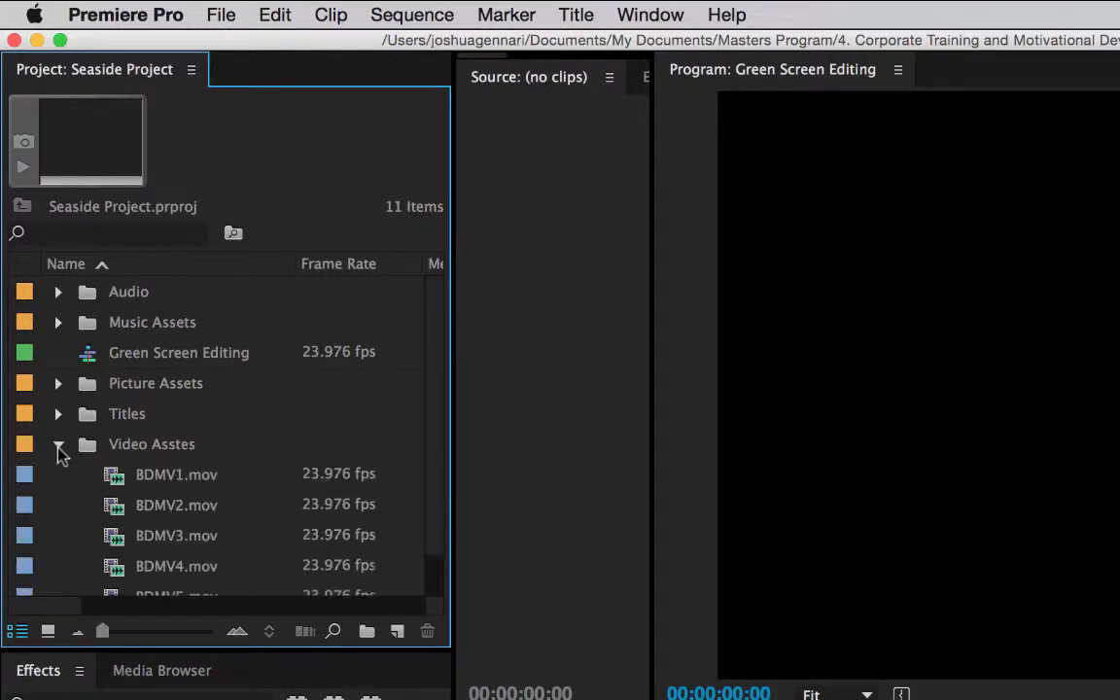
pyautogui.scroll(-1, 131, 476)
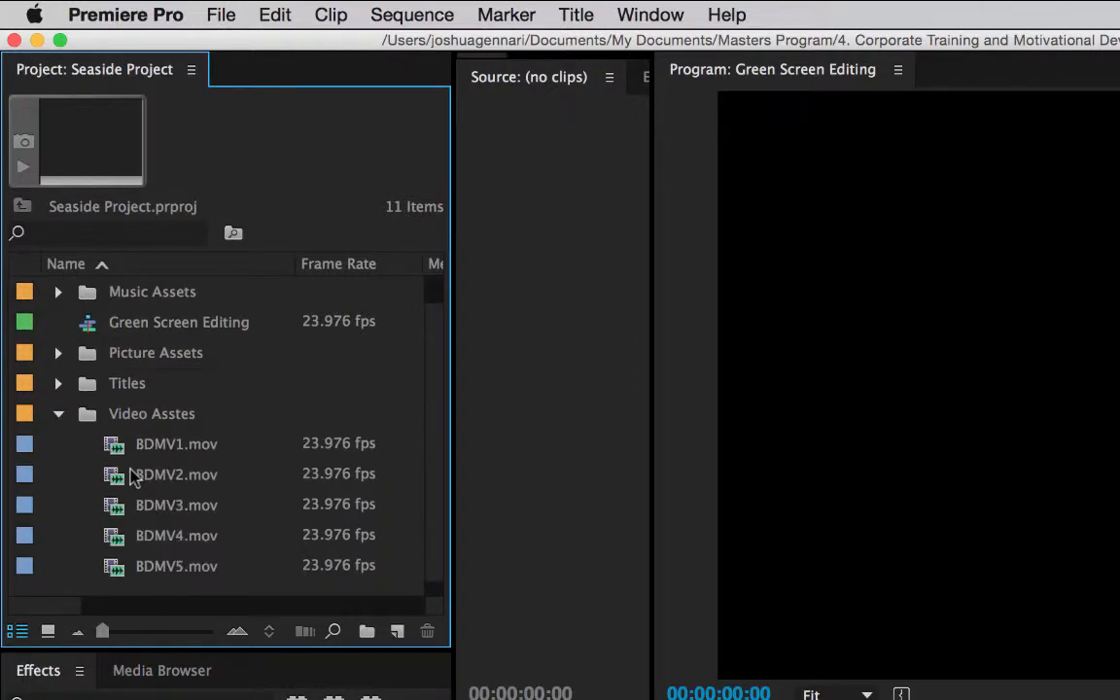
pyautogui.moveTo(132, 439)
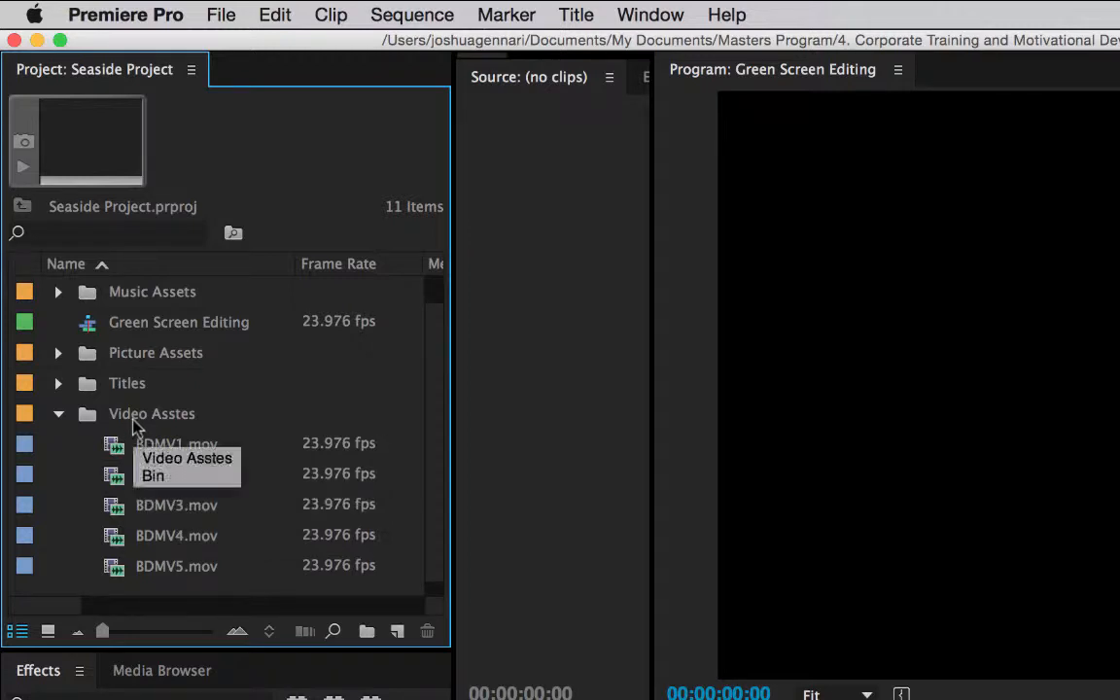
pyautogui.click(102, 416)
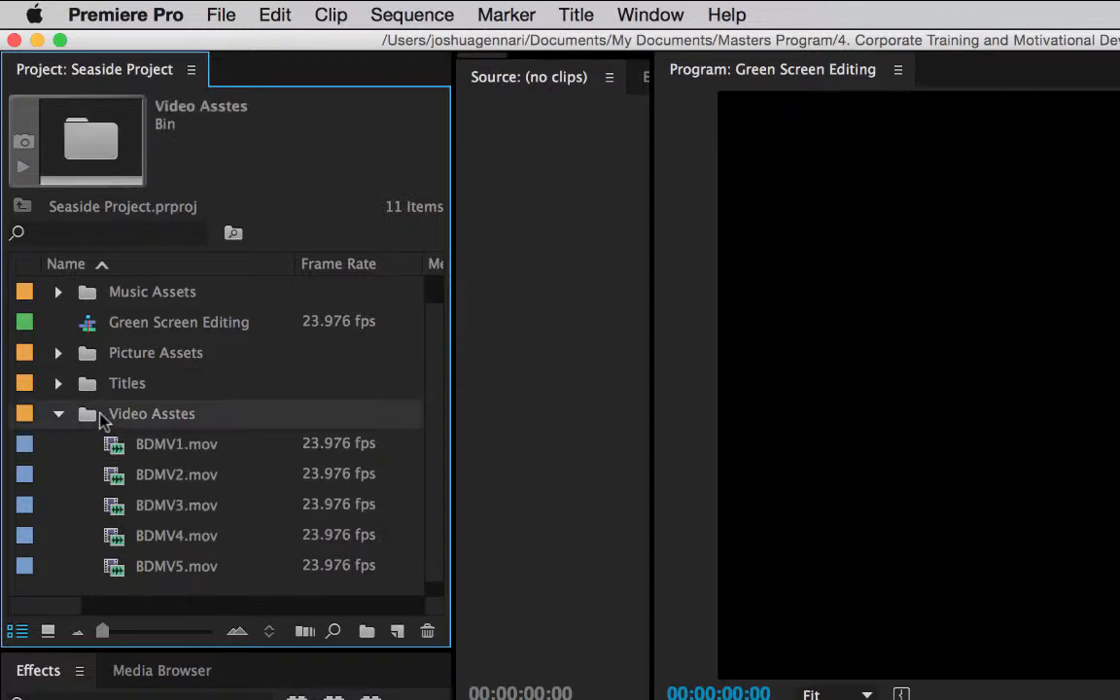
pyautogui.click(367, 634)
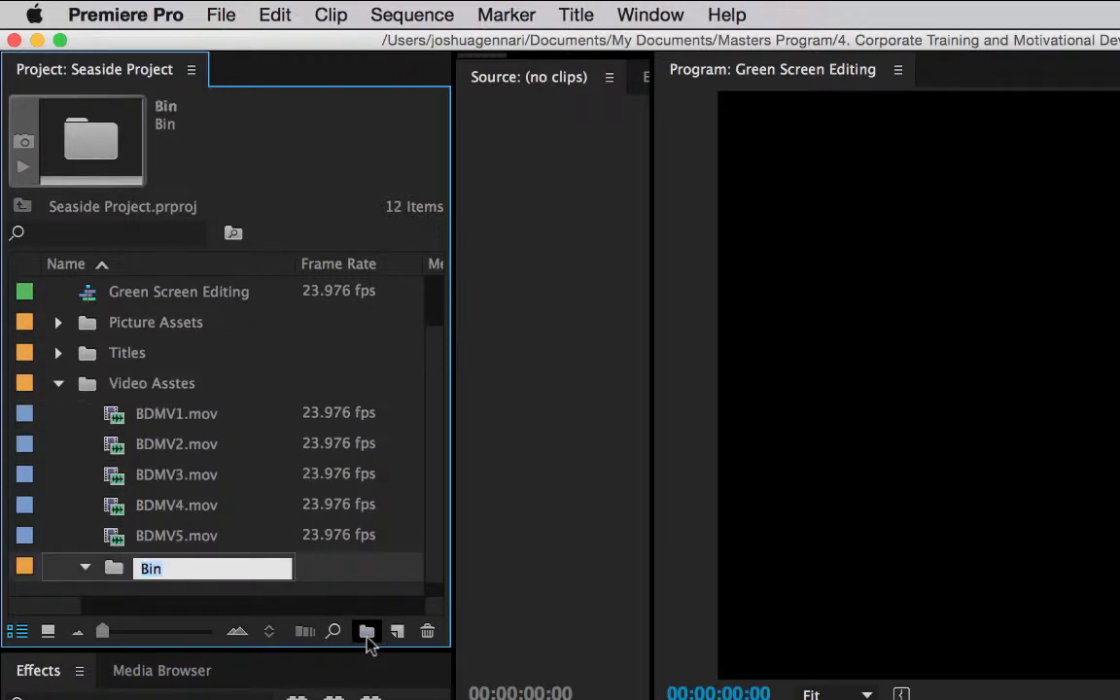
pyautogui.write('First Rec')
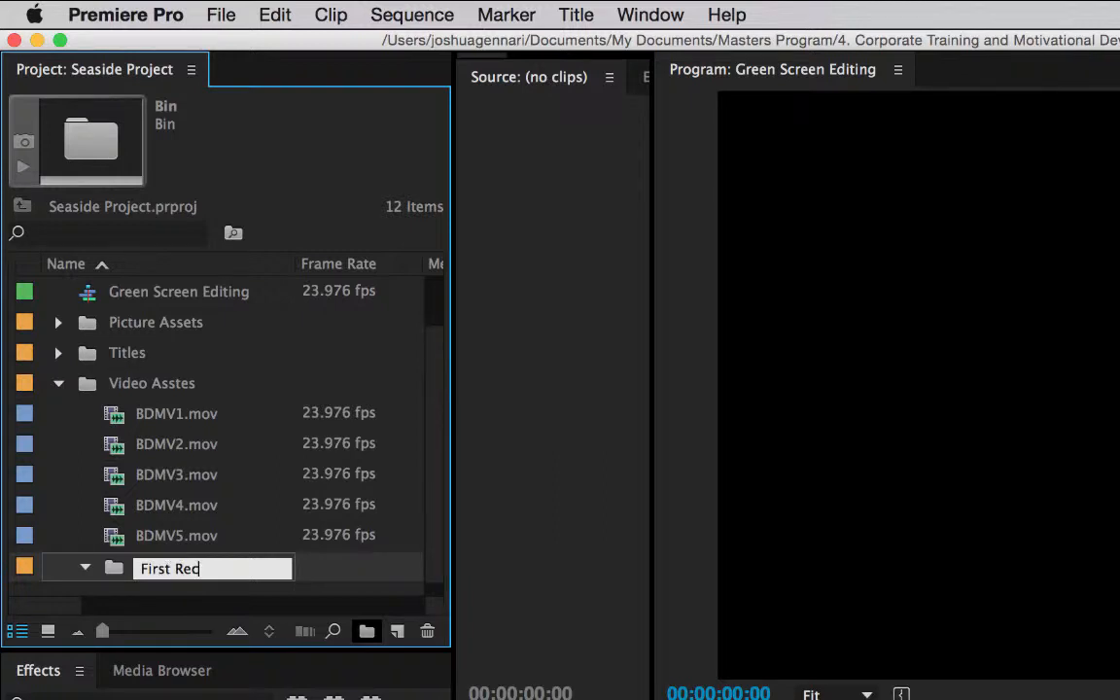
pyautogui.write('ording')
pyautogui.click(253, 607)
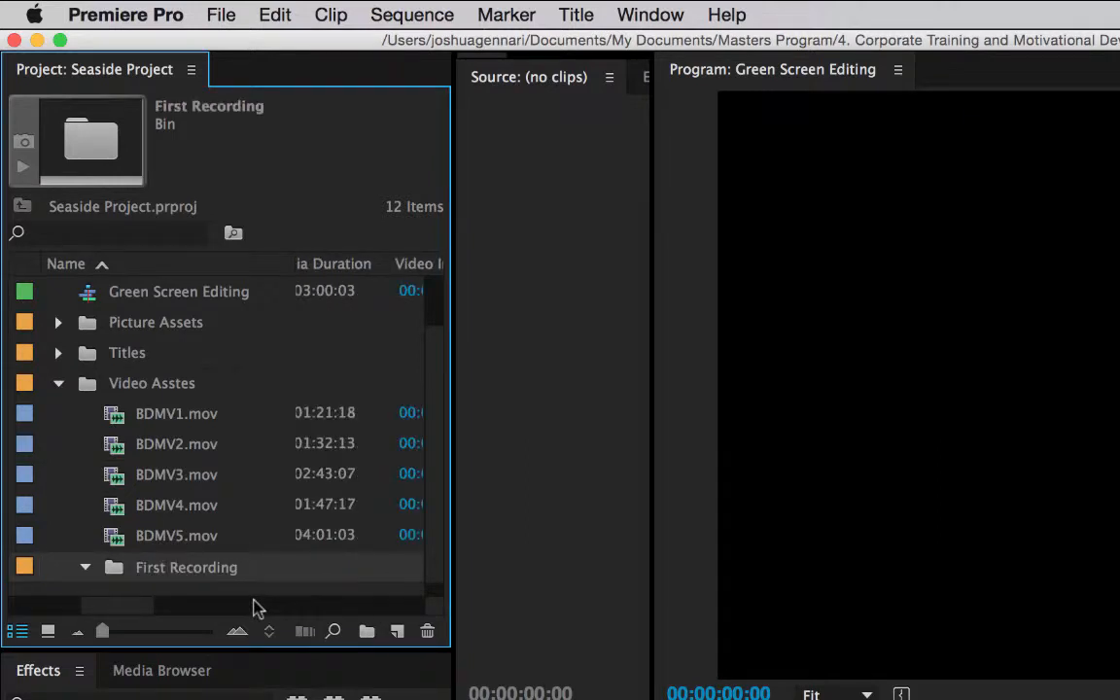
# Step: Move the clips BDMV1.mov through BDMV5.mov into the First Recording bin and collapse the bins
pyautogui.moveTo(257, 416); pyautogui.dragTo(180, 533)
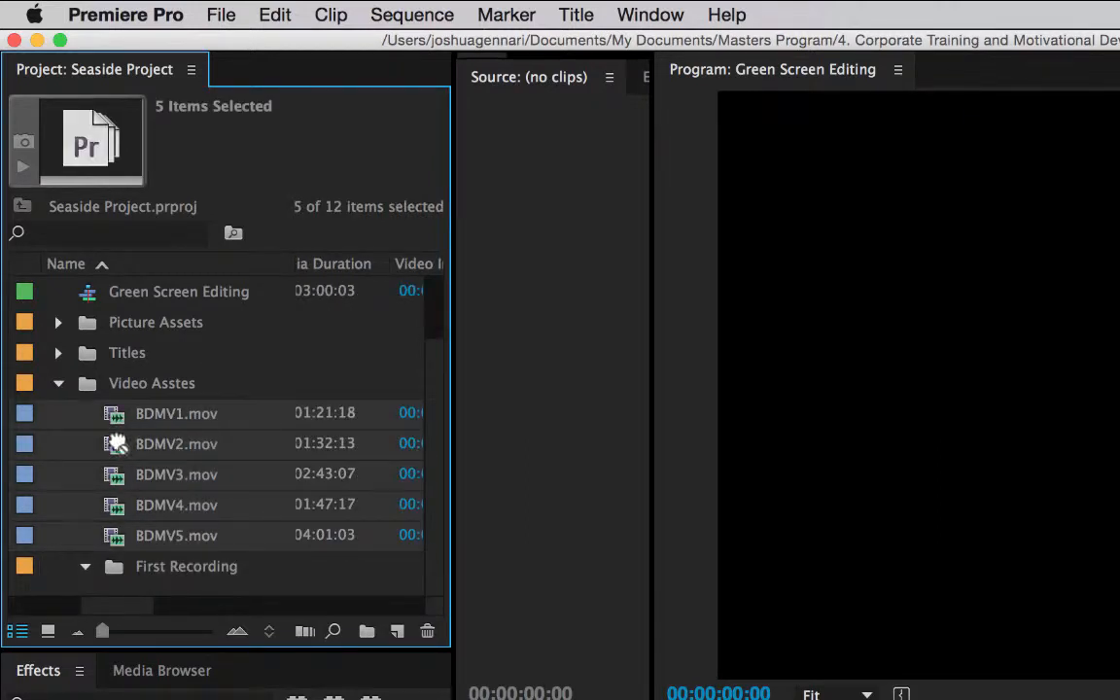
pyautogui.moveTo(115, 444); pyautogui.dragTo(122, 573)
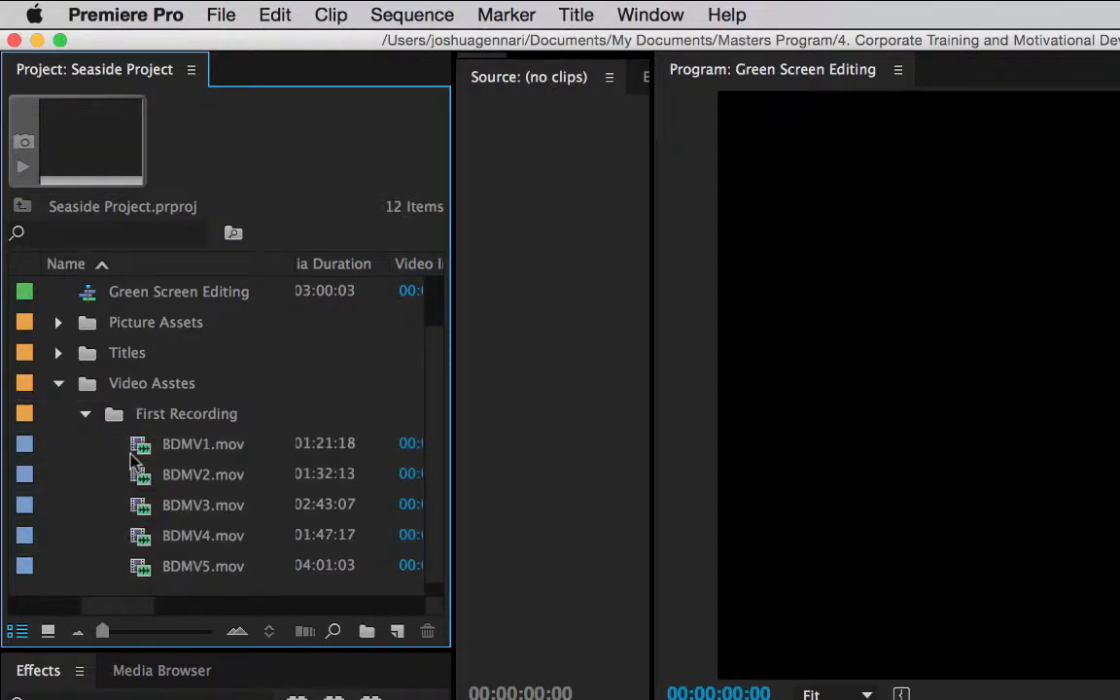
pyautogui.click(86, 415)
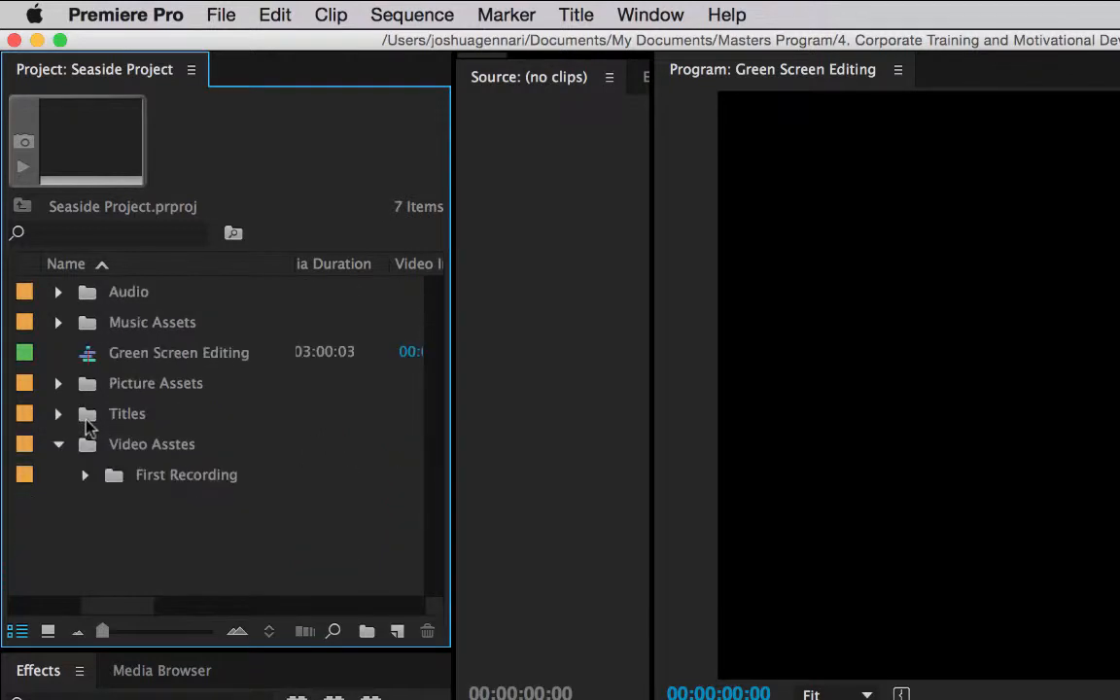
pyautogui.click(60, 450)
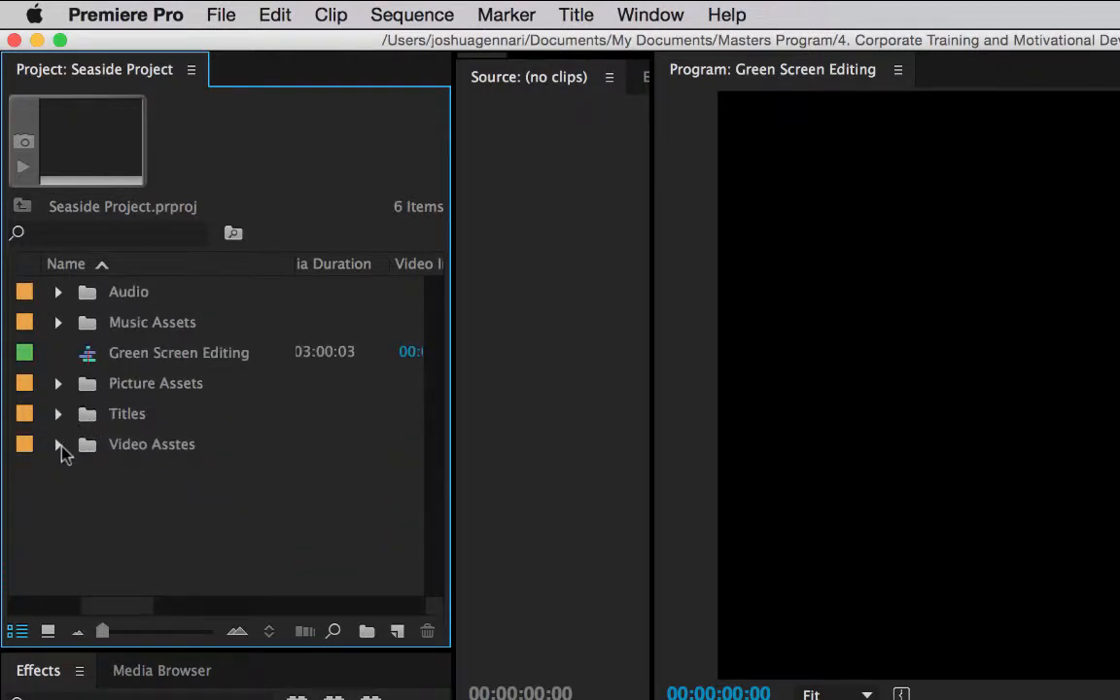
# Step: Create a second bin inside Video Asstes named Second Recording and select it
pyautogui.click(60, 452)
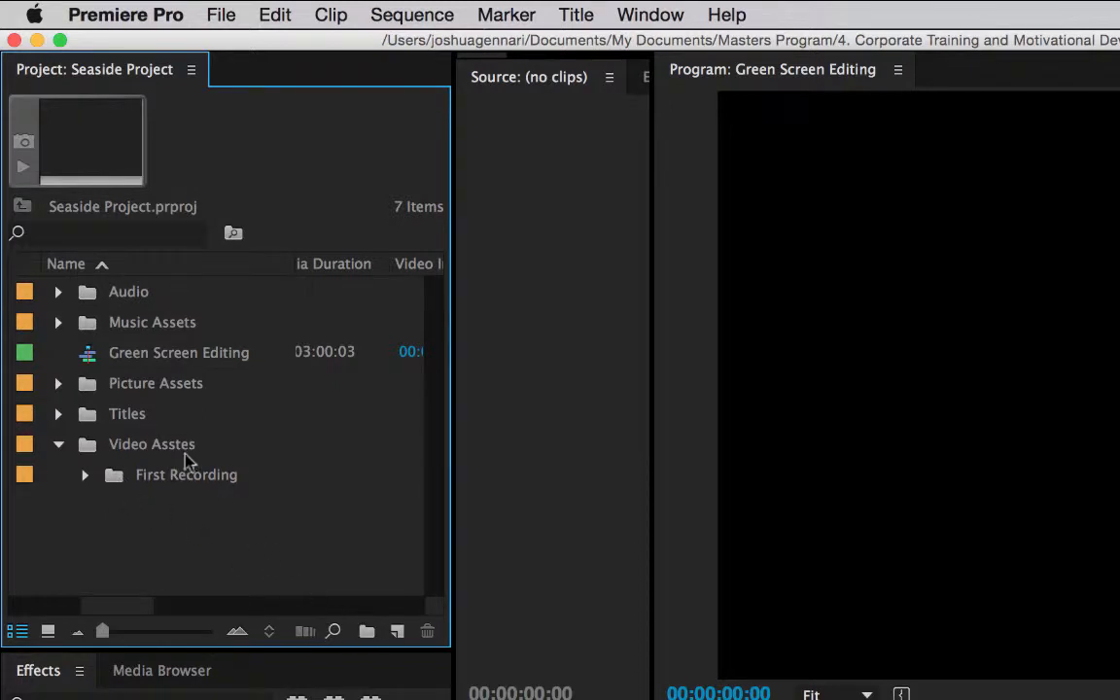
pyautogui.click(153, 449)
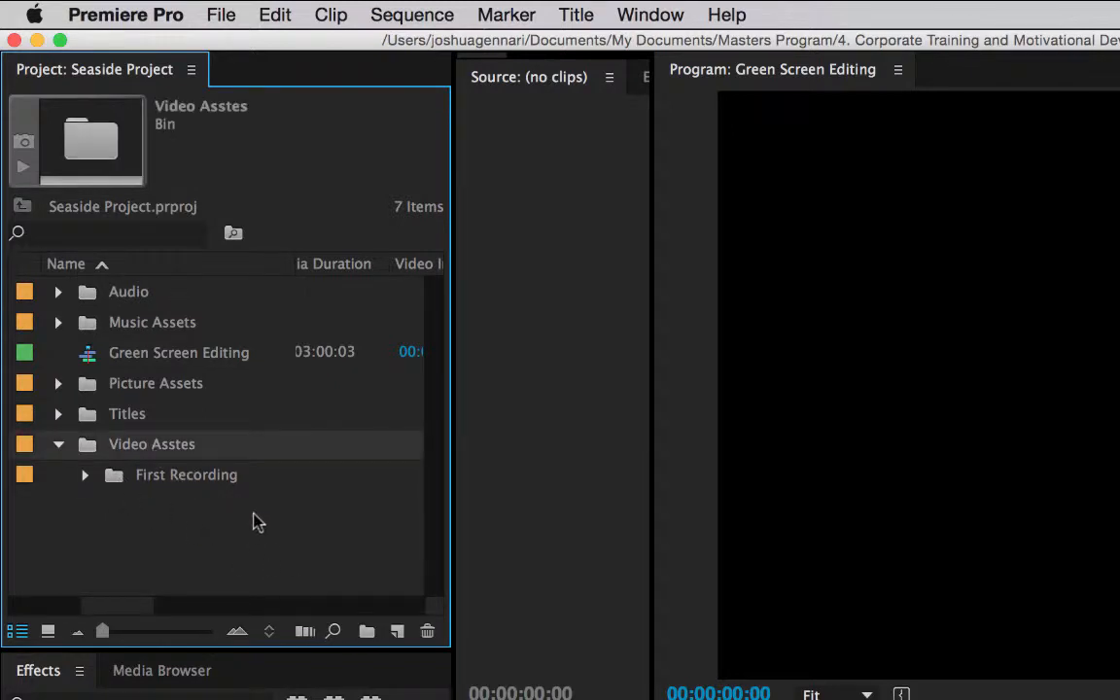
pyautogui.click(367, 632)
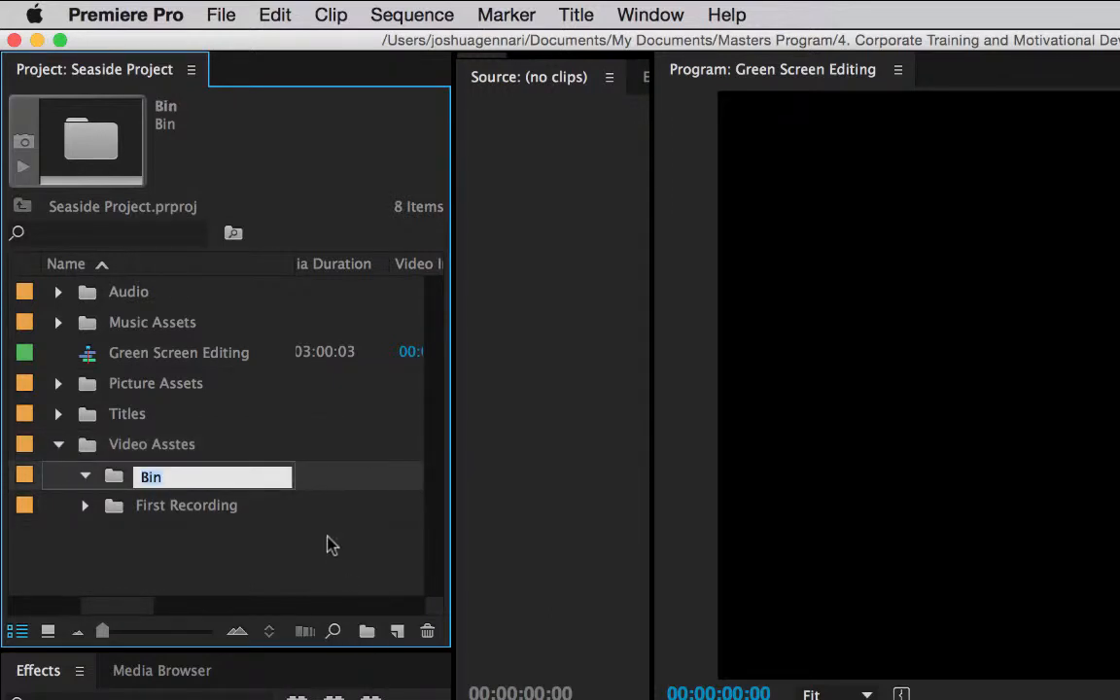
pyautogui.write('Second r')
pyautogui.press('BackSpace')
pyautogui.write('Reco')
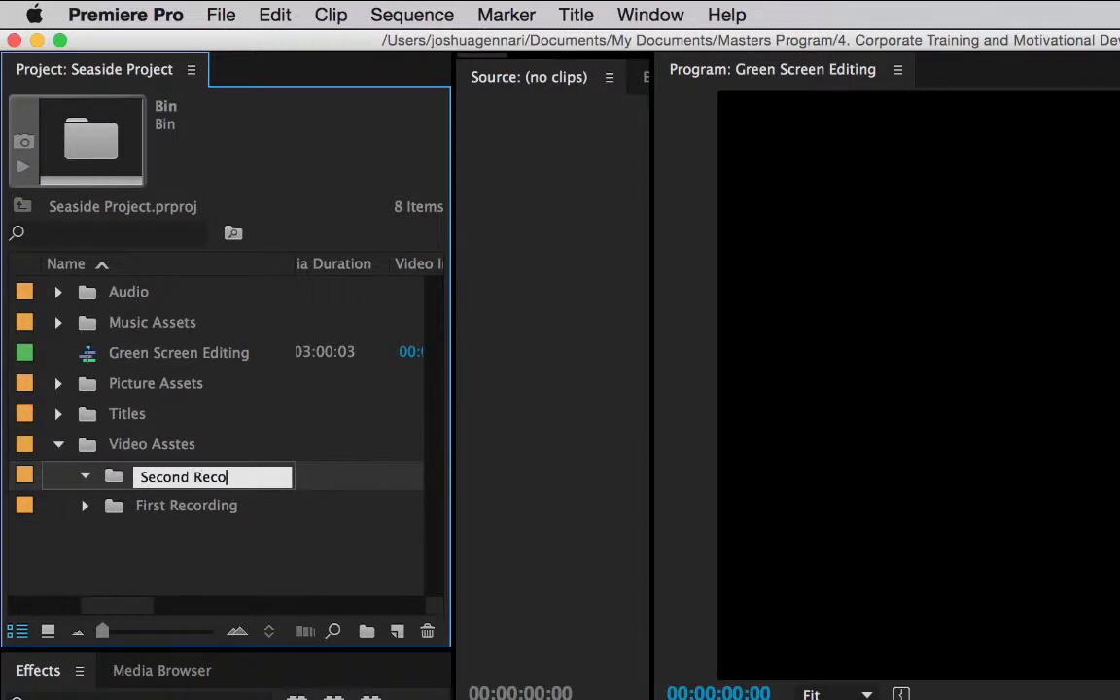
pyautogui.write('rding')
pyautogui.click(261, 543)
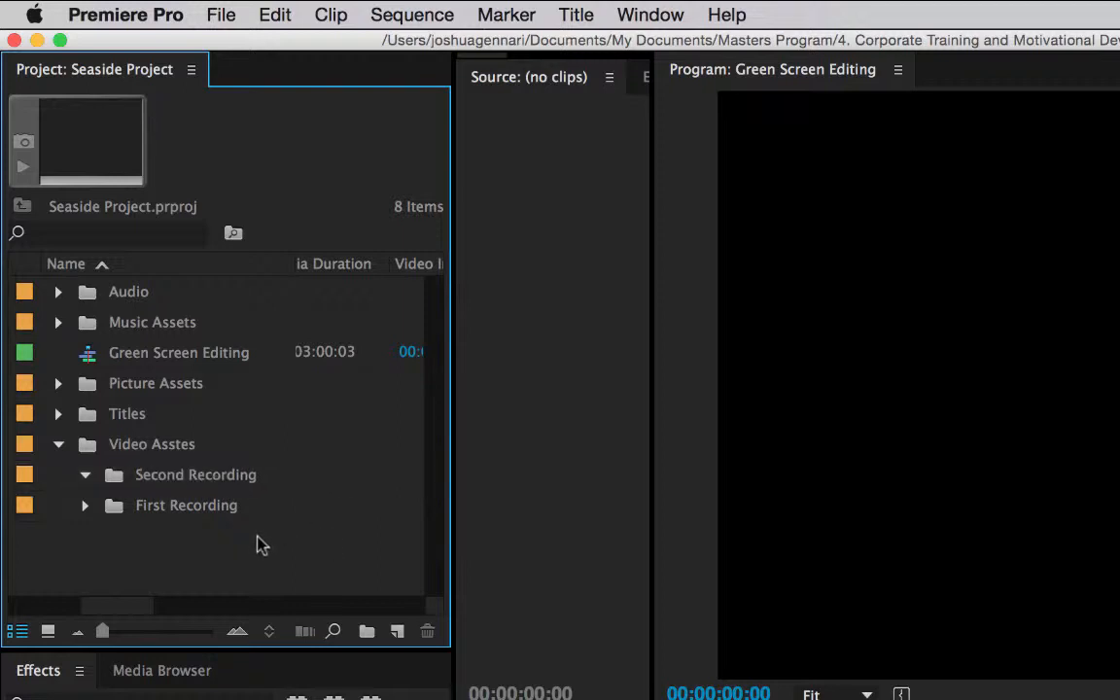
pyautogui.click(86, 476)
pyautogui.click(133, 488)
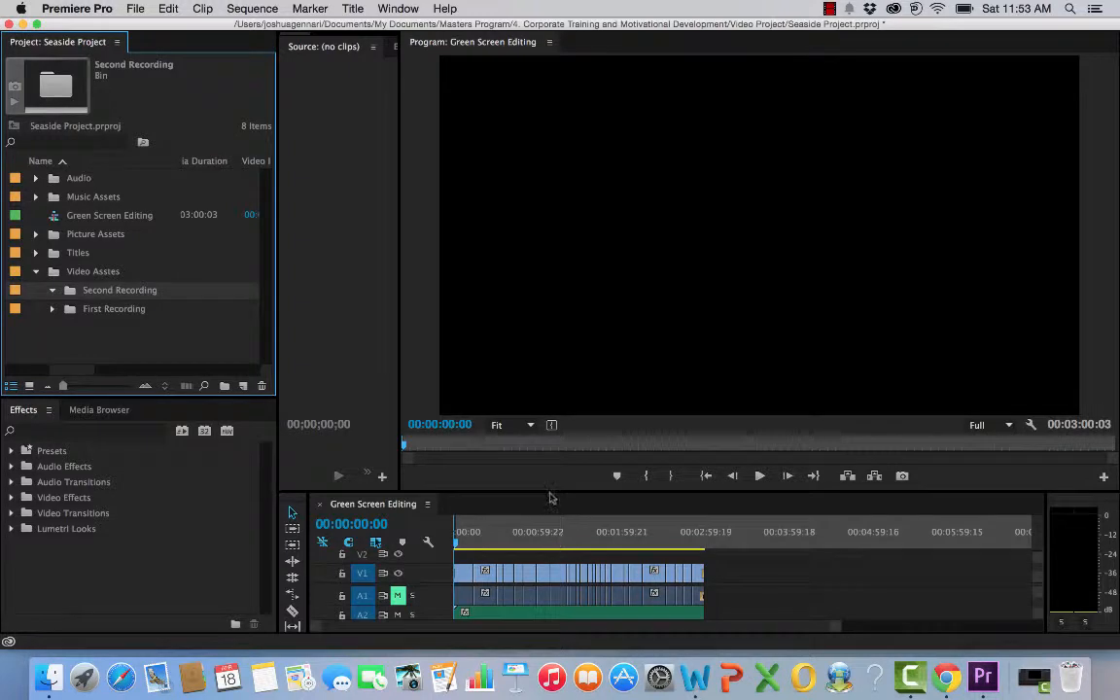
# Step: Make the timeline area taller to show more tracks and play the first six seconds or so of the sequence
pyautogui.moveTo(548, 493); pyautogui.dragTo(542, 414)
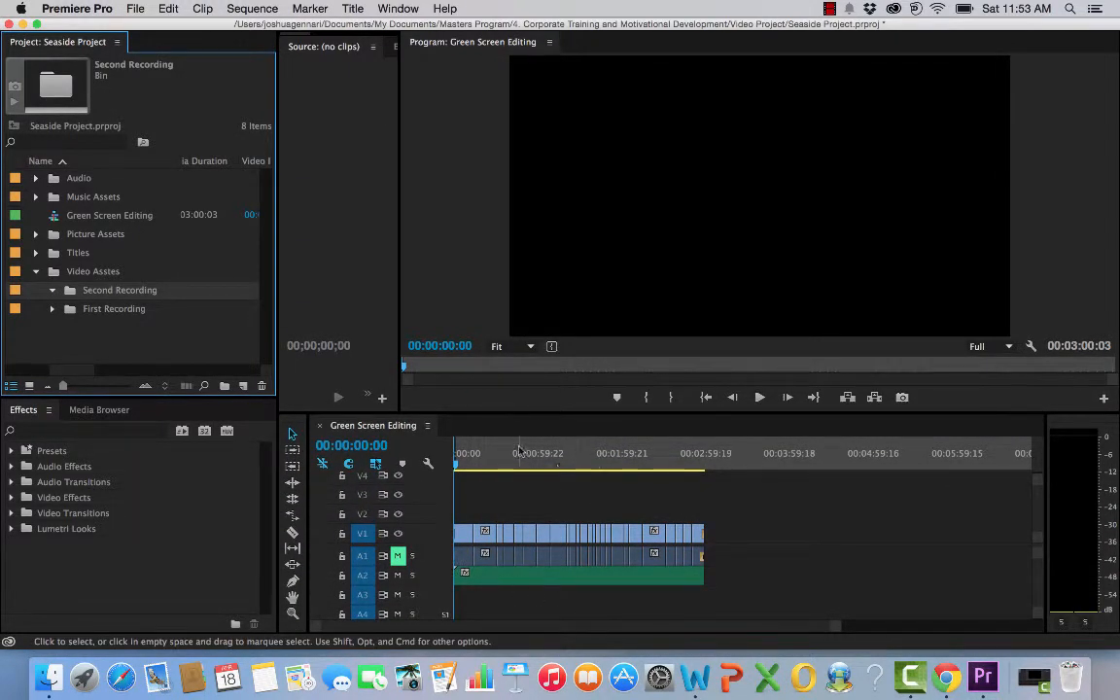
pyautogui.click(761, 398)
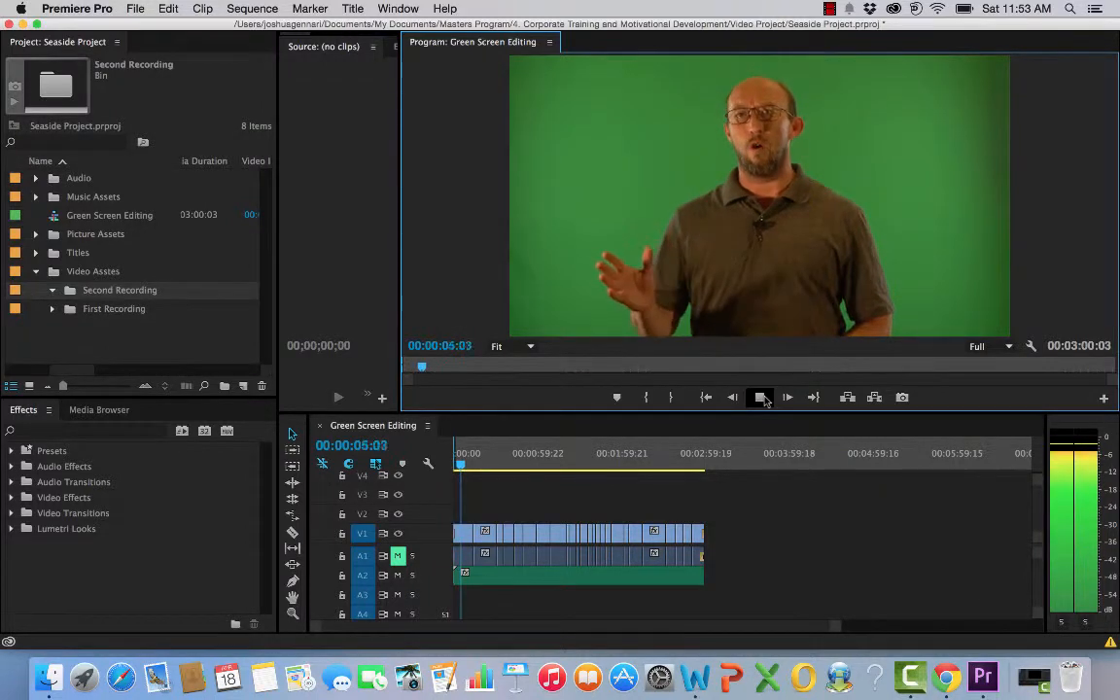
pyautogui.click(762, 399)
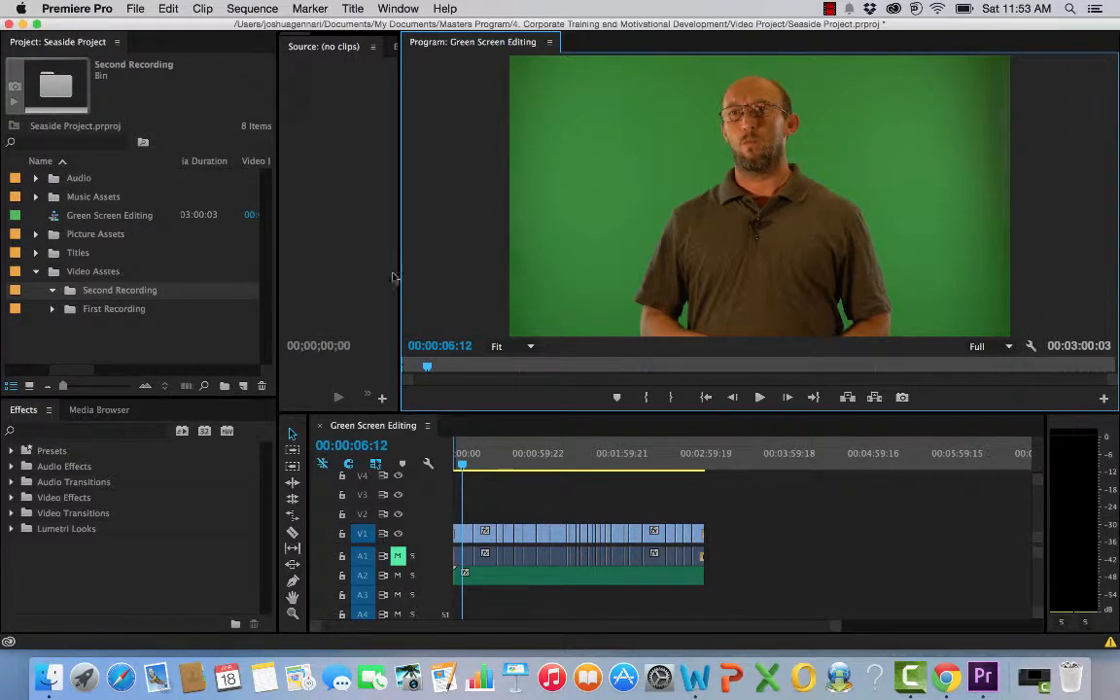
# Step: Widen the source monitor area and collapse the Second Recording and Video Asstes bins
pyautogui.moveTo(399, 277); pyautogui.dragTo(580, 272)
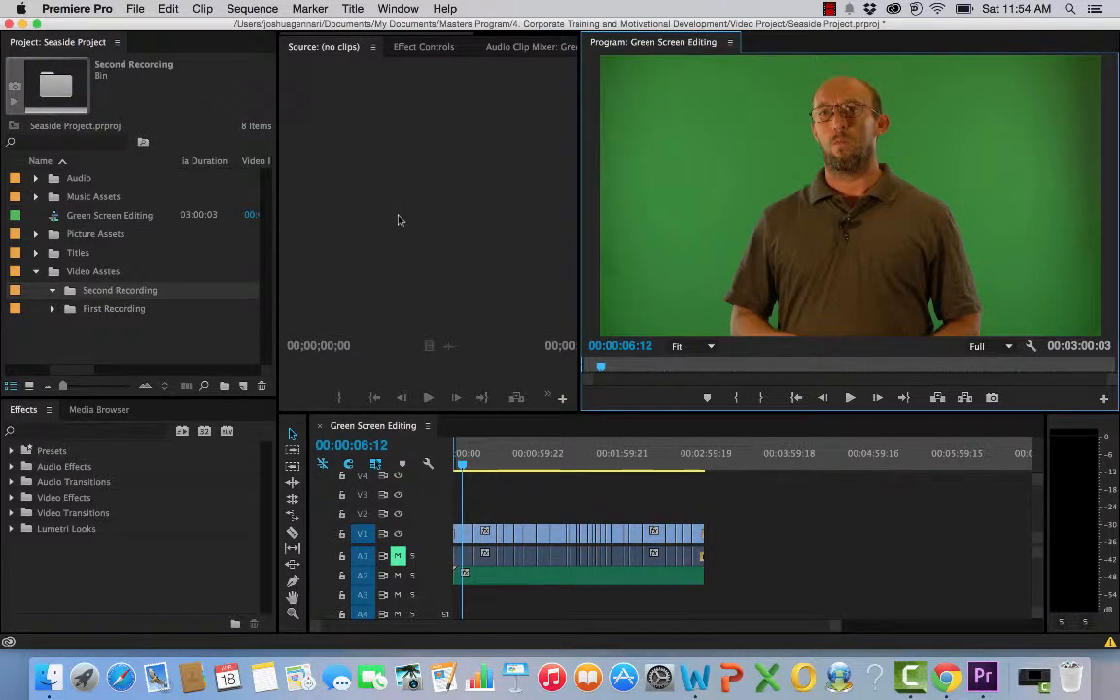
pyautogui.click(55, 294)
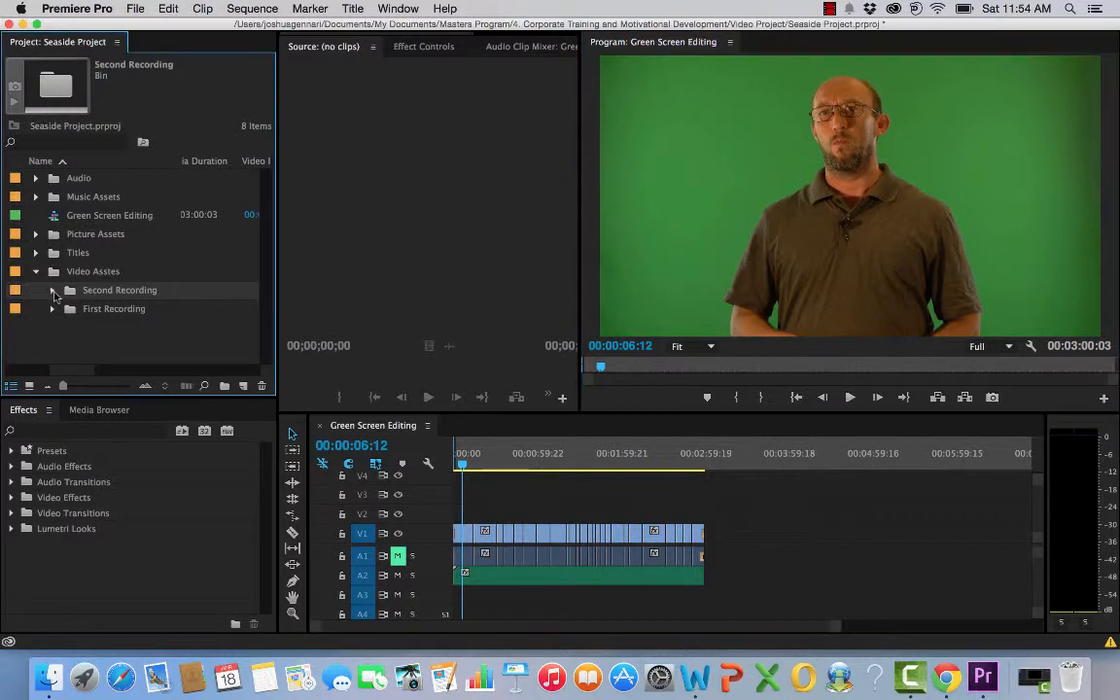
pyautogui.click(35, 272)
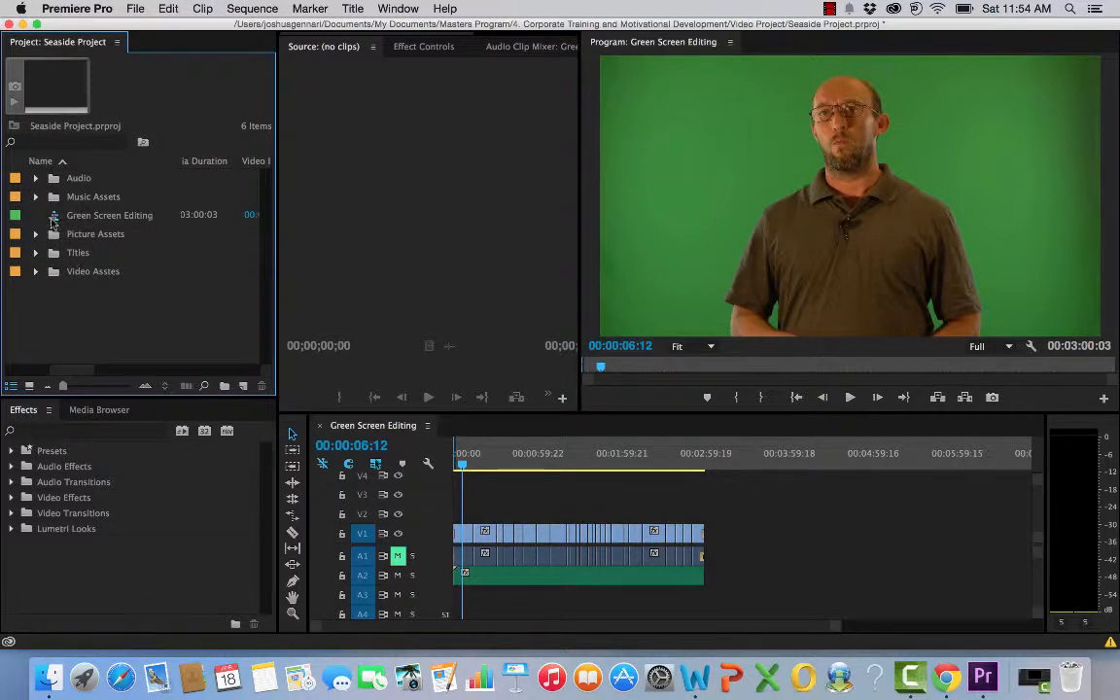
# Step: Start a new sequence with the AVCHD 1080p24 preset and replace its default name with Final
pyautogui.doubleClick(62, 221)
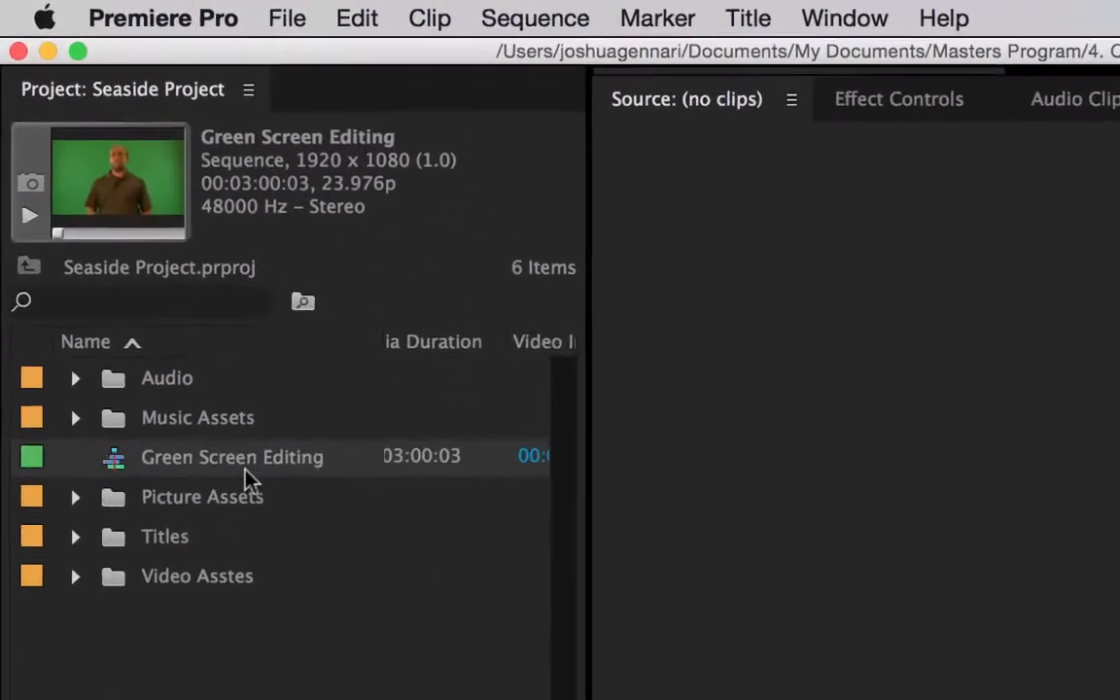
pyautogui.click(299, 21)
pyautogui.moveTo(306, 60)
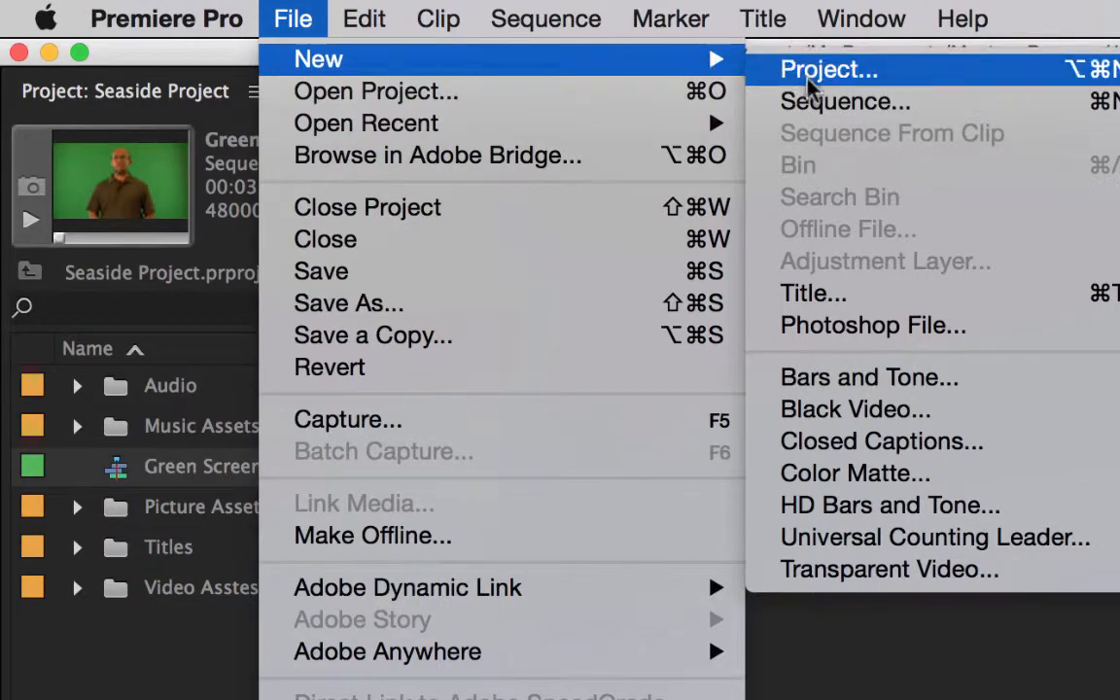
pyautogui.click(815, 105)
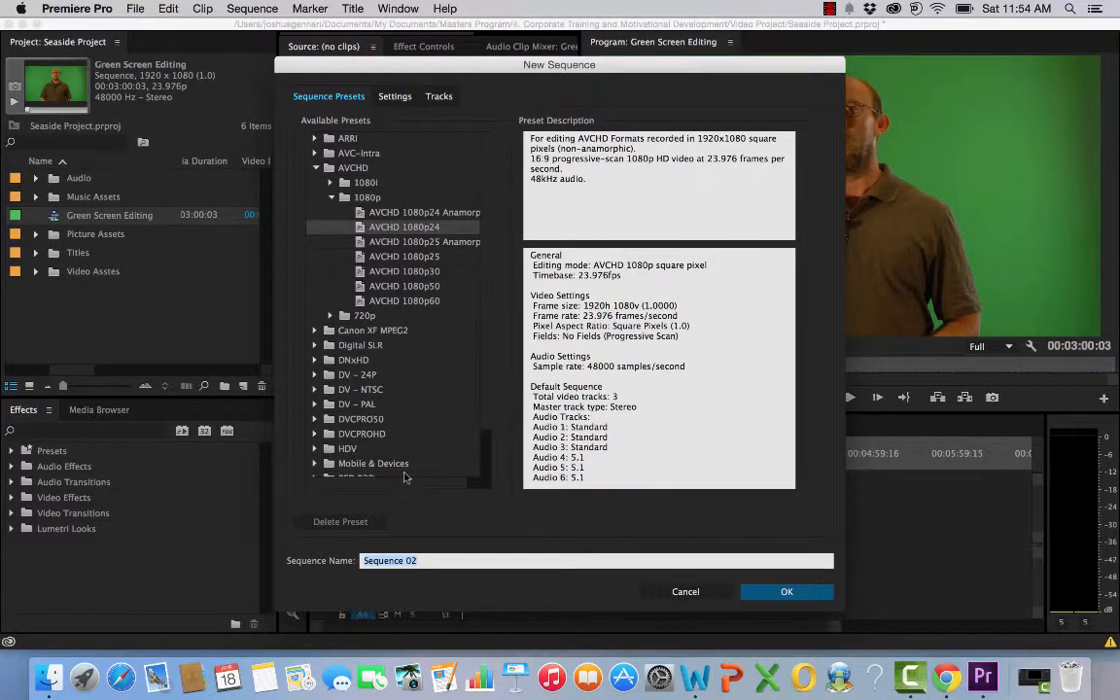
pyautogui.press('BackSpace')
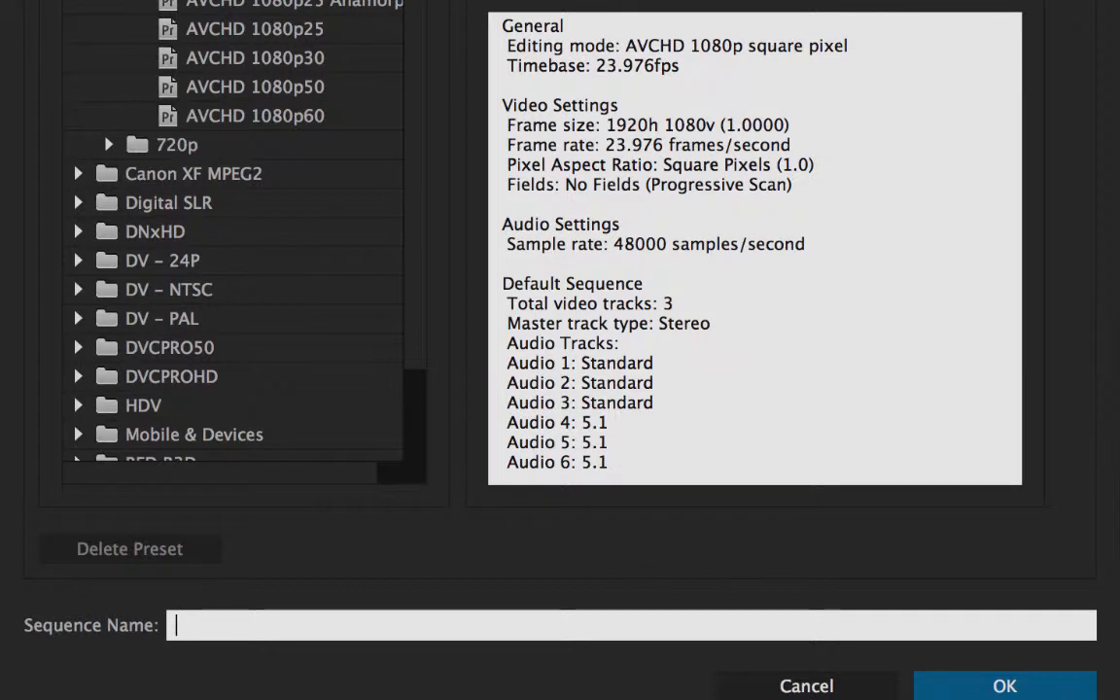
pyautogui.write('Final')
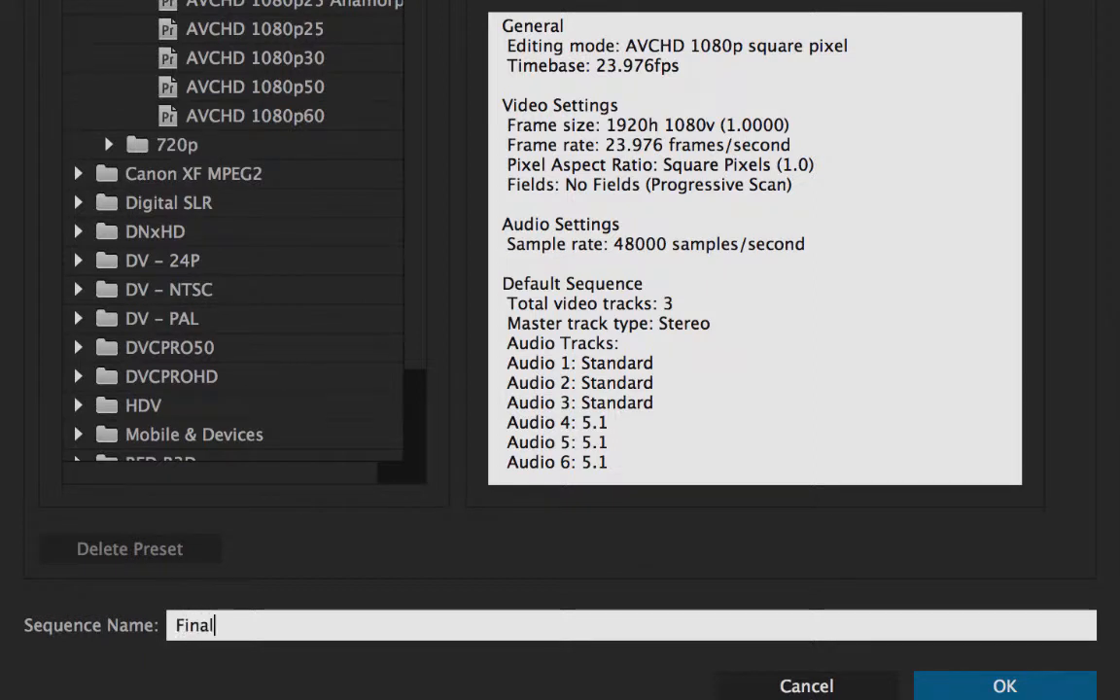
pyautogui.write(' Green screen')
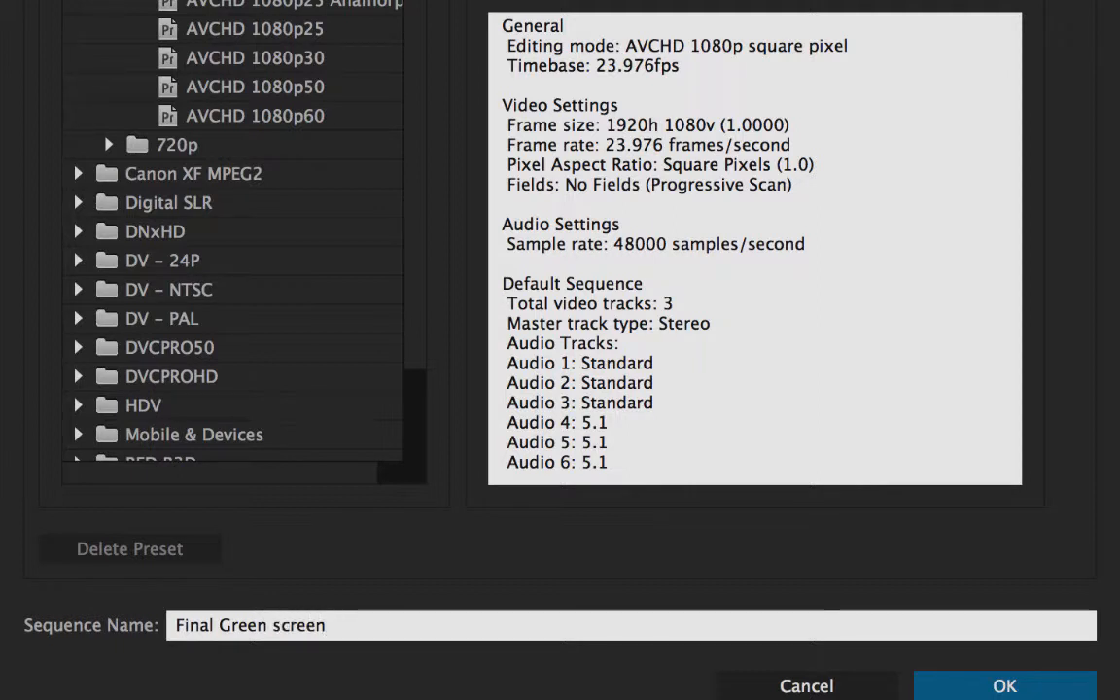
pyautogui.write('editing')
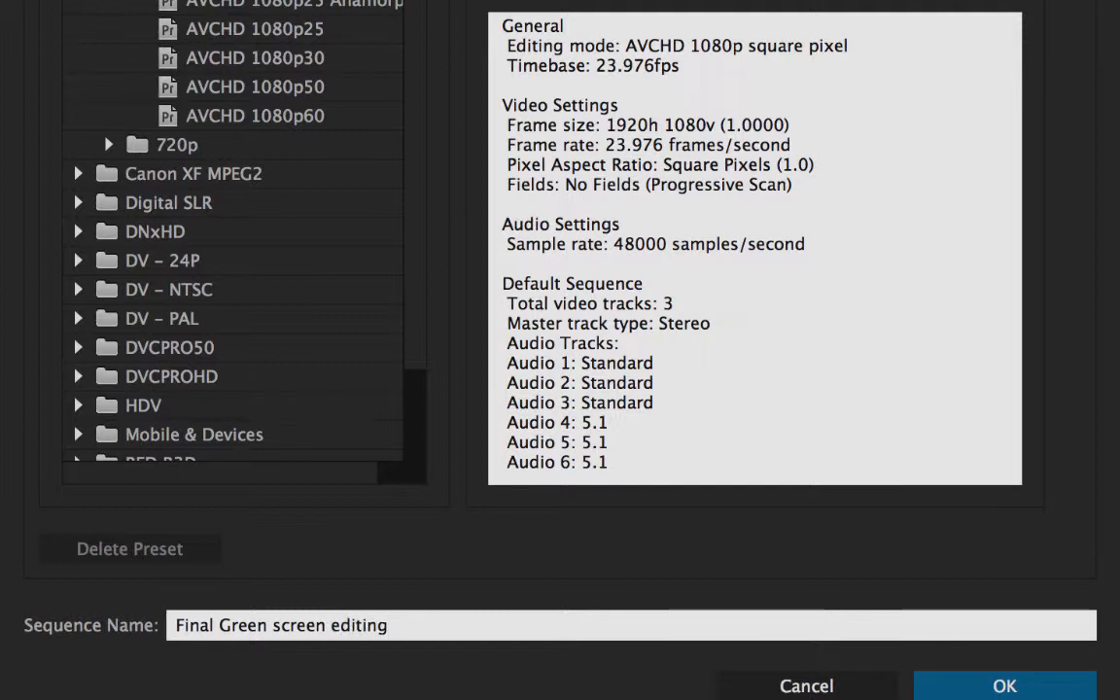
pyautogui.press('BackSpace')
pyautogui.press('BackSpace')
pyautogui.press('BackSpace')
pyautogui.press('BackSpace')
pyautogui.press('BackSpace')
pyautogui.press('BackSpace')
pyautogui.press('BackSpace')
pyautogui.press('BackSpace')
pyautogui.press('BackSpace')
pyautogui.press('BackSpace')
pyautogui.press('BackSpace')
pyautogui.press('BackSpace')
pyautogui.press('BackSpace')
pyautogui.press('BackSpace')
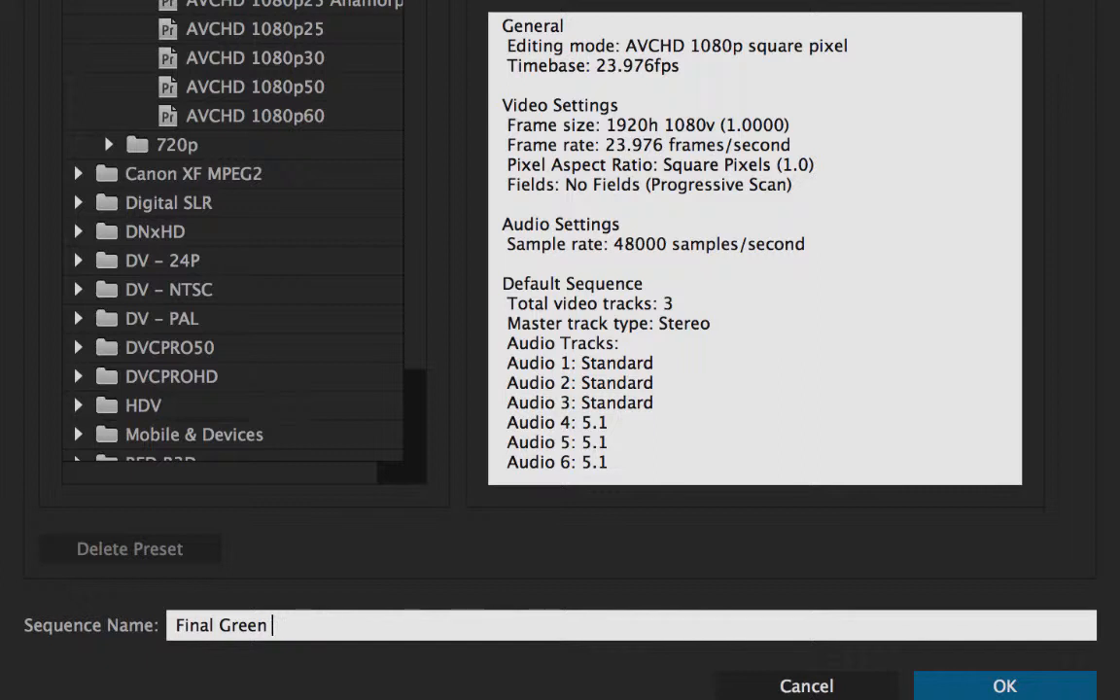
pyautogui.press('BackSpace')
pyautogui.press('BackSpace')
pyautogui.press('BackSpace')
pyautogui.press('BackSpace')
pyautogui.press('BackSpace')
pyautogui.press('BackSpace')
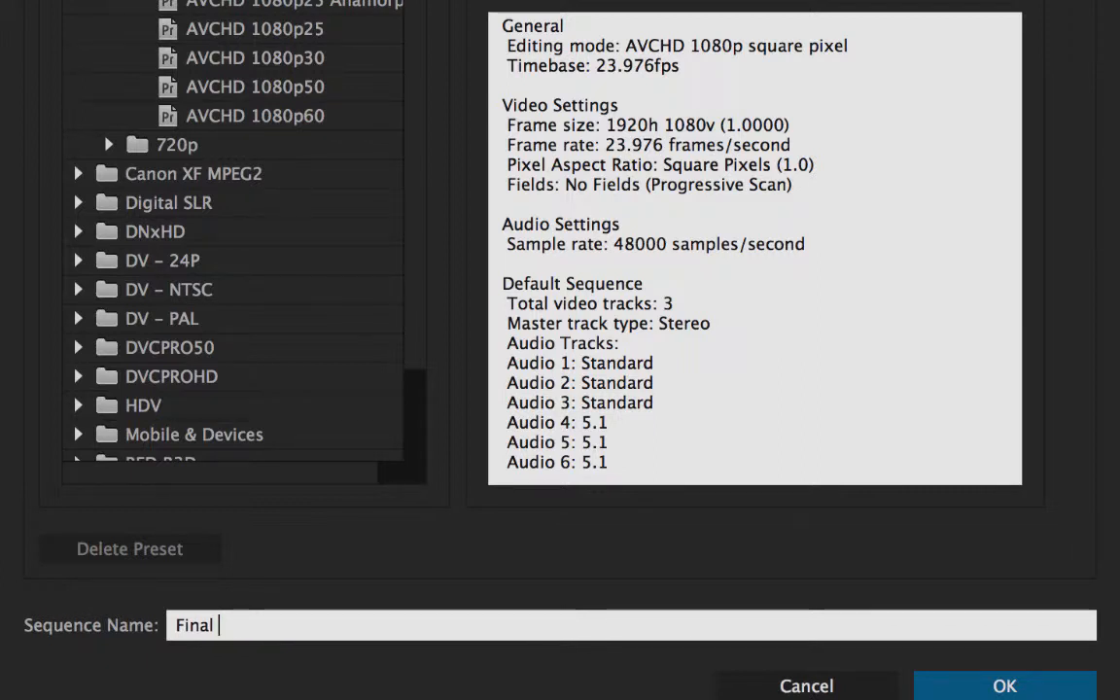
# Step: Complete the sequence name as Final seaside recording and create the sequence
pyautogui.write('seaside re')
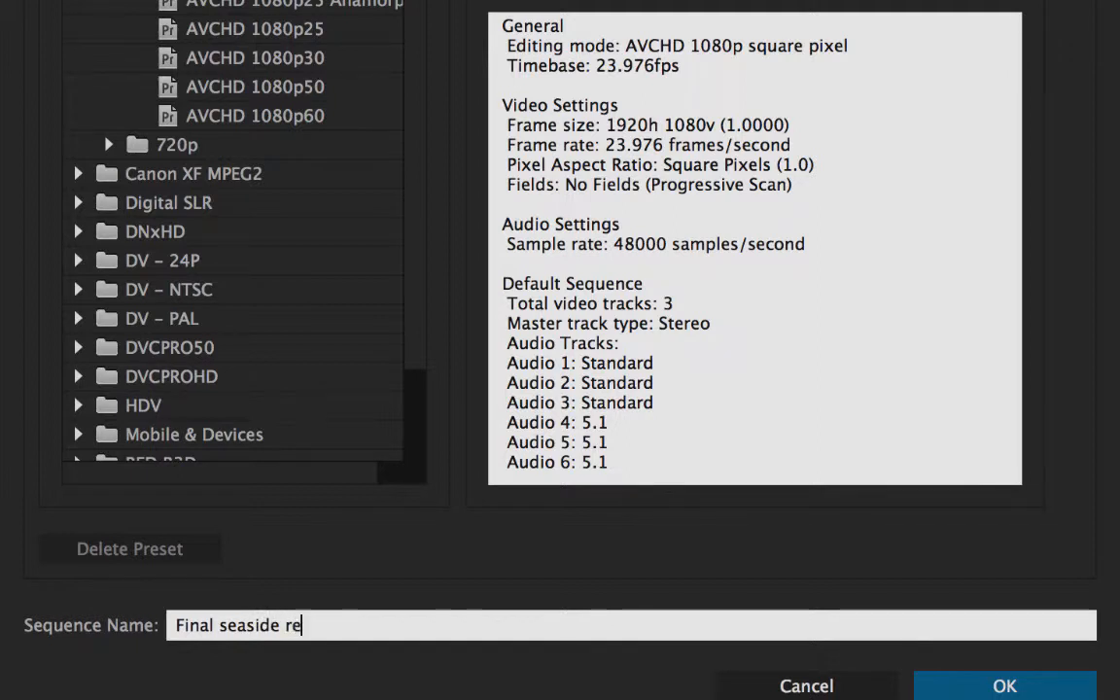
pyautogui.write('cording')
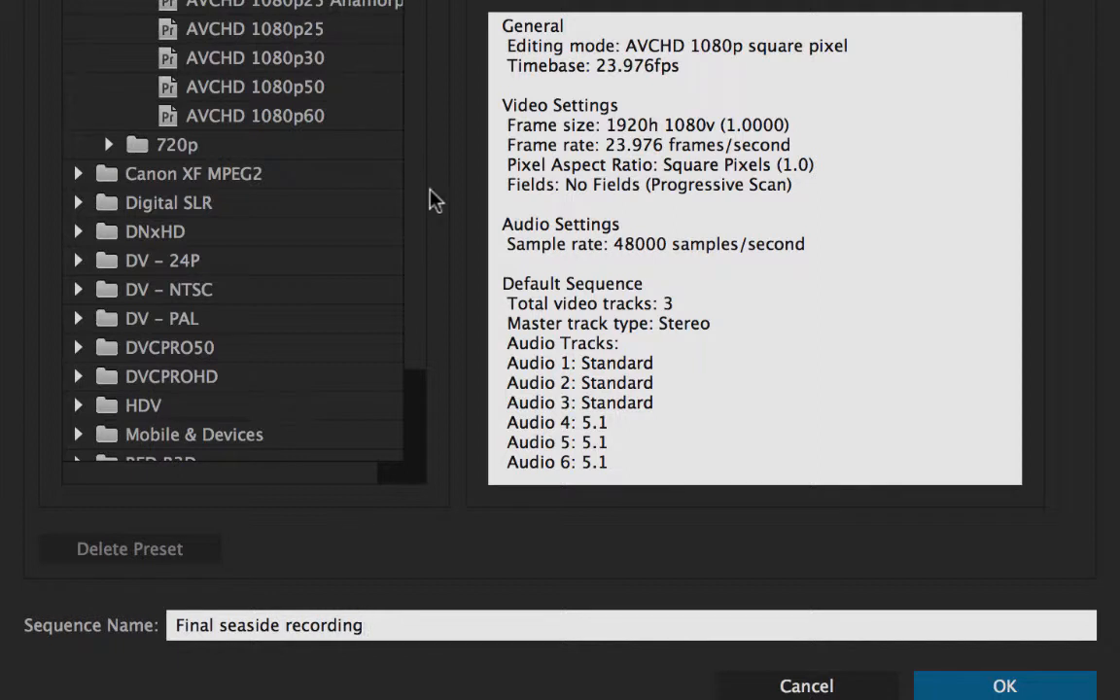
pyautogui.click(1002, 684)
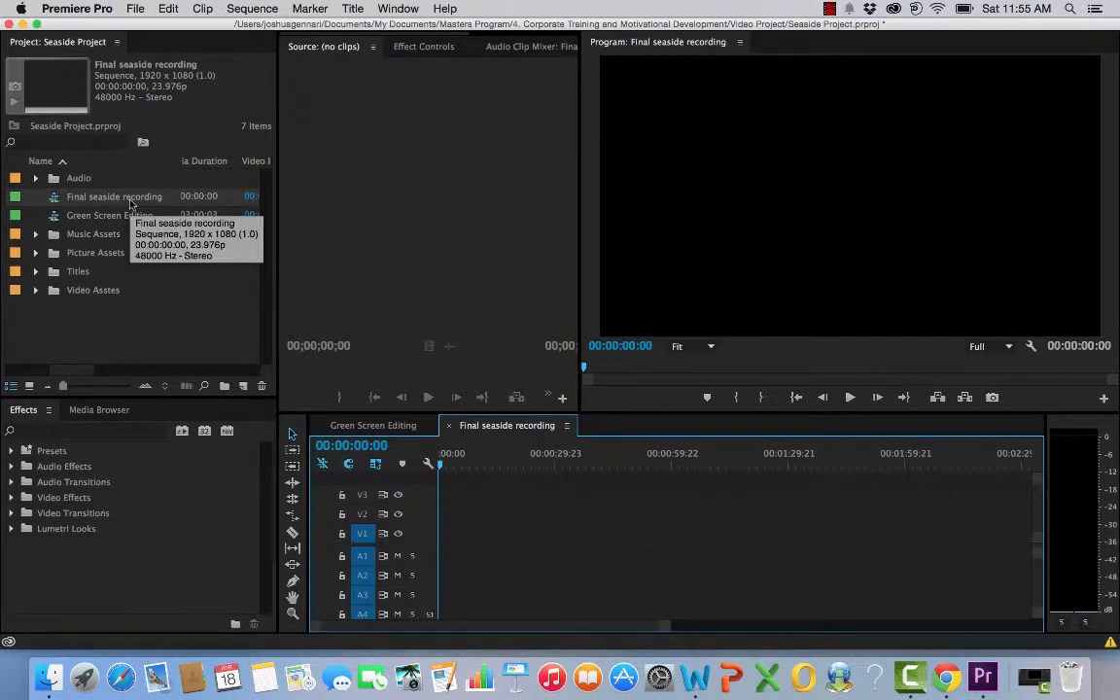
pyautogui.click(130, 202)
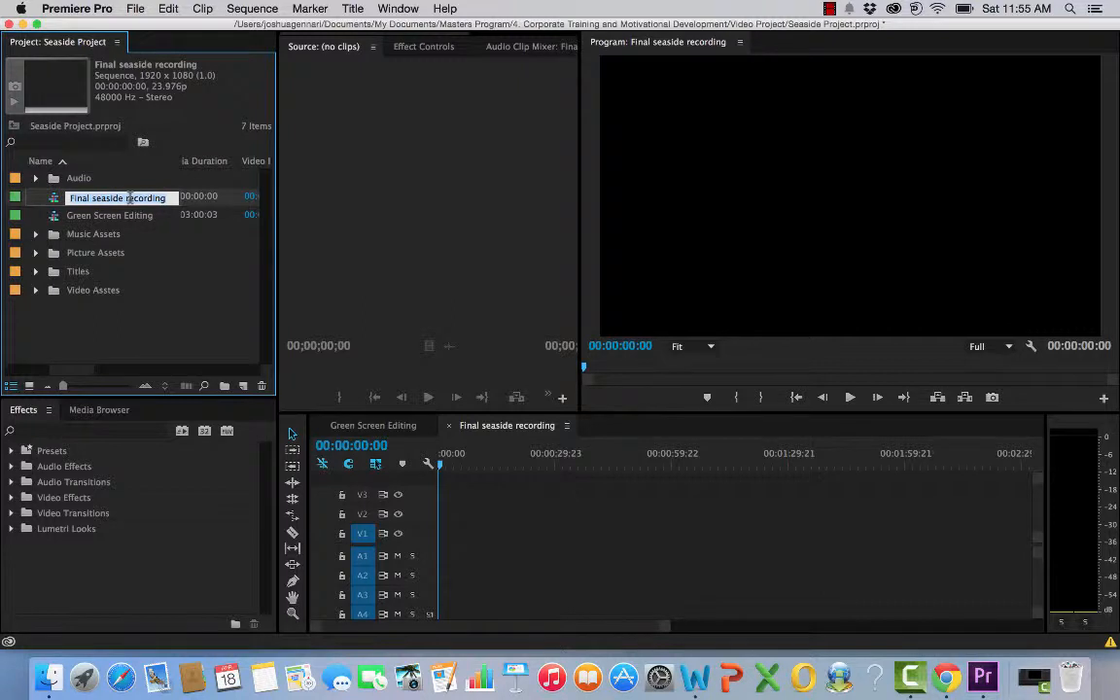
pyautogui.press('Return')
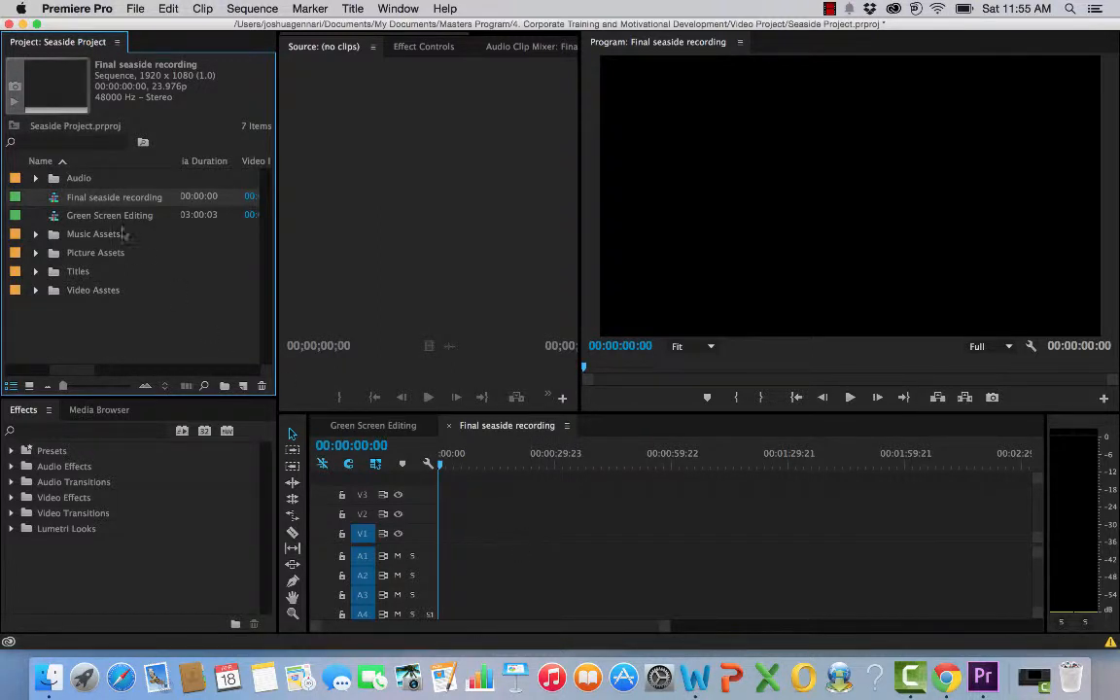
# Step: Reopen the Green Screen Editing sequence, load its first clip, BDMV1.mov, into the source monitor and widen that monitor
pyautogui.click(58, 217)
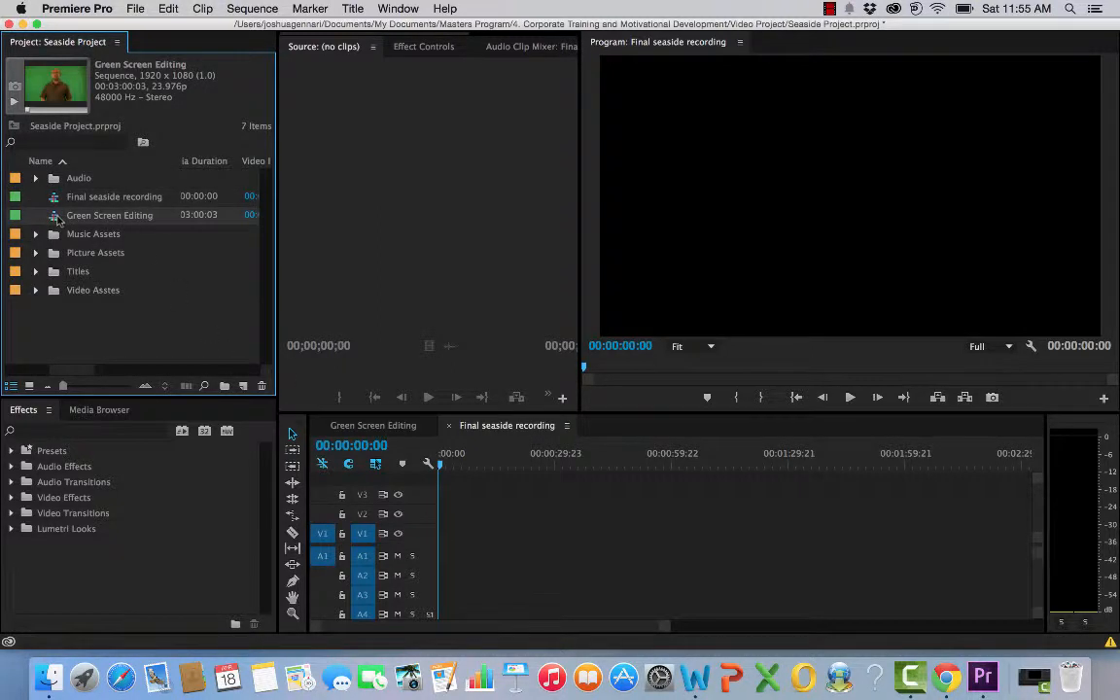
pyautogui.doubleClick(57, 216)
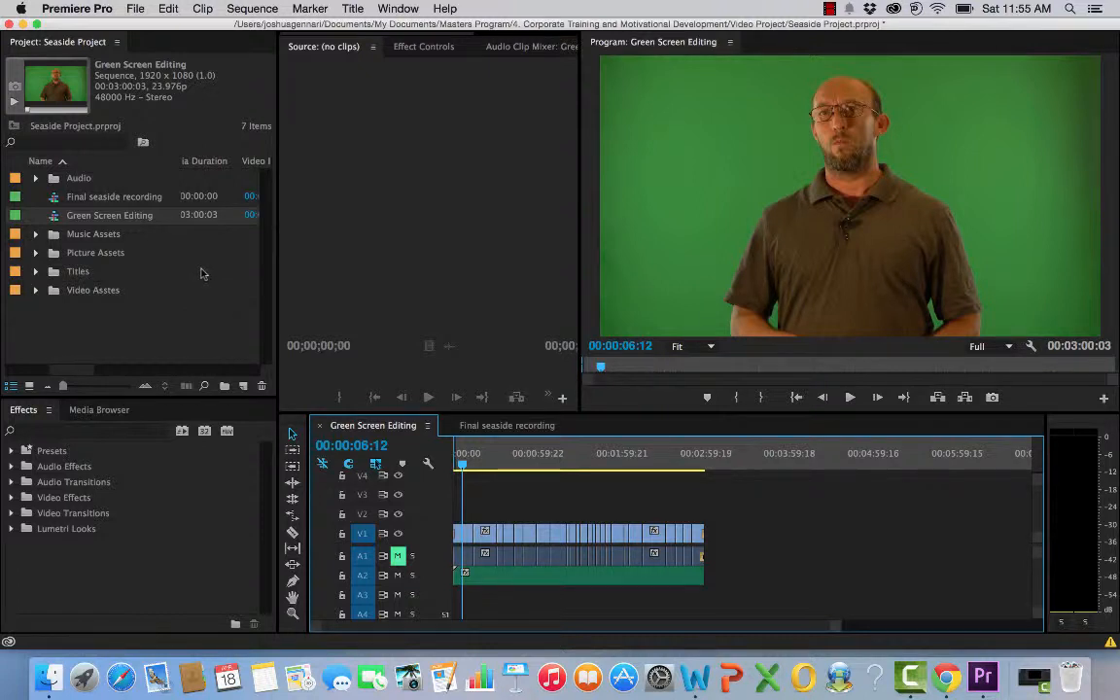
pyautogui.click(464, 538)
pyautogui.doubleClick(463, 537)
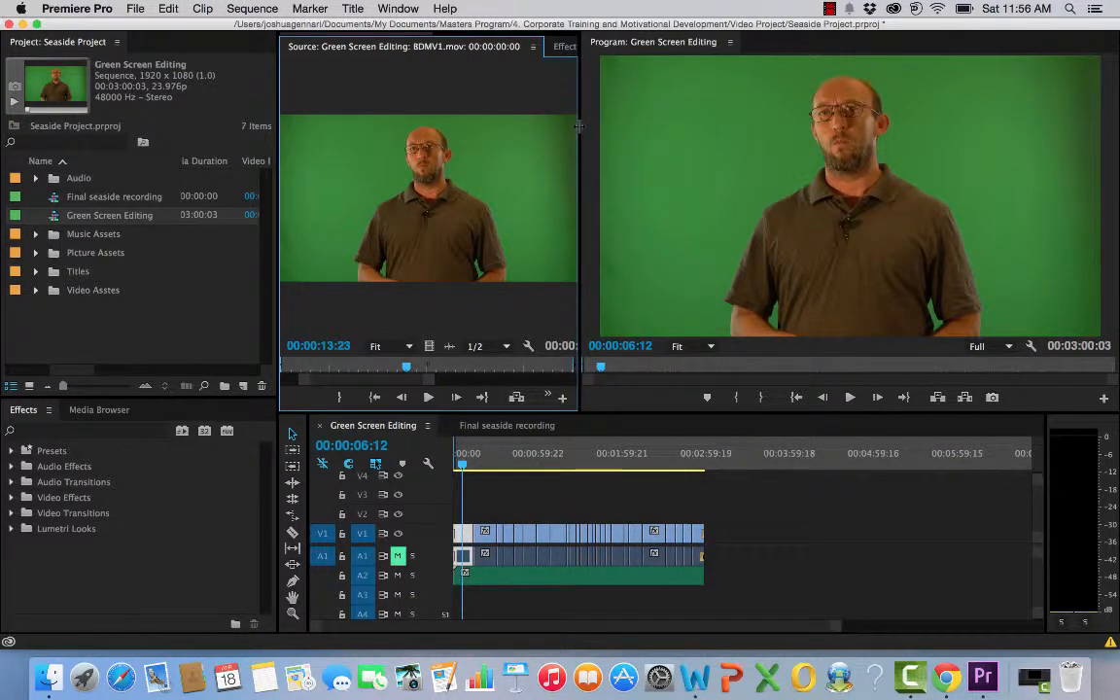
pyautogui.moveTo(579, 125); pyautogui.dragTo(708, 119)
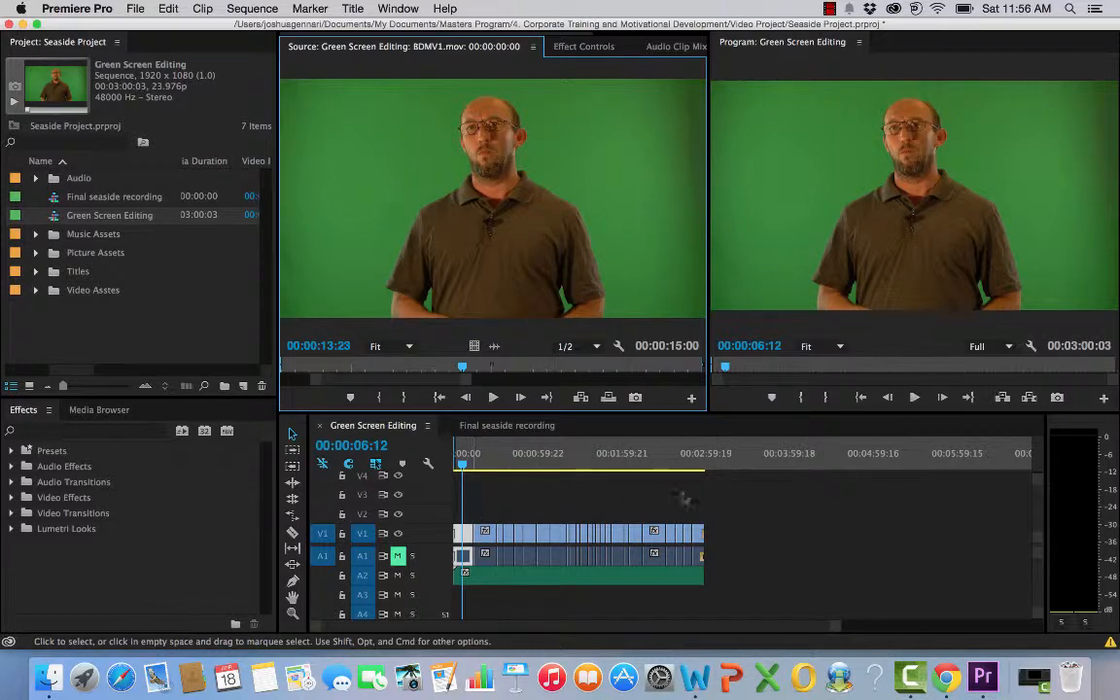
# Step: Play the sequence for a few seconds to about 00:00:09:21 and move the source clip's playhead to 00:00:17:08
pyautogui.click(914, 396)
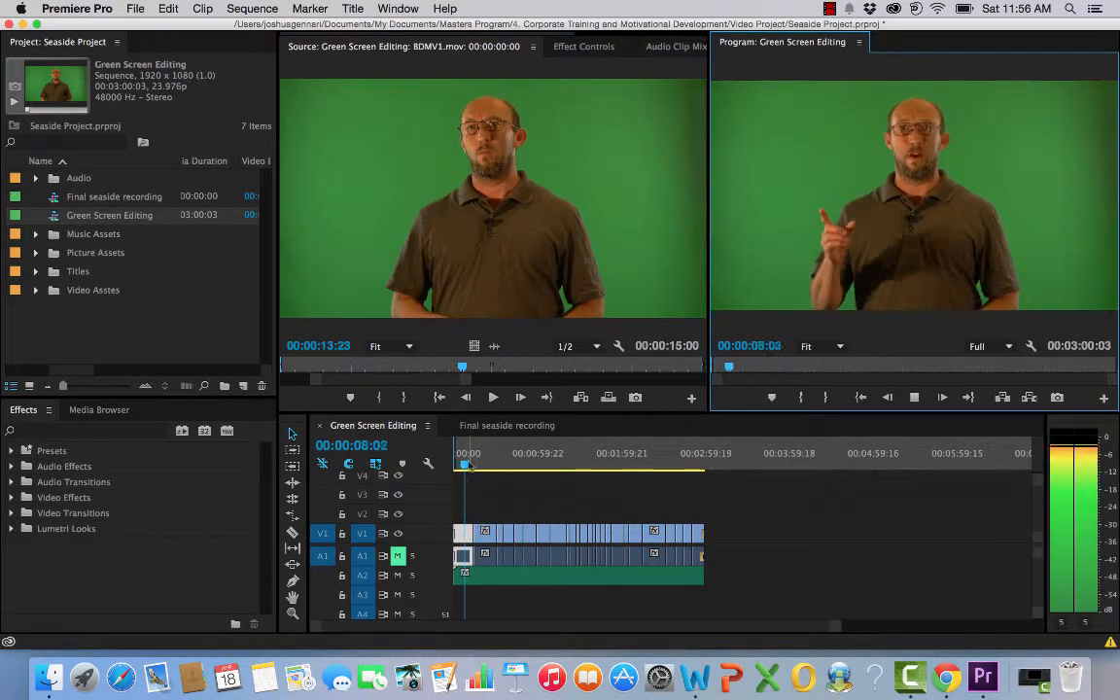
pyautogui.click(914, 396)
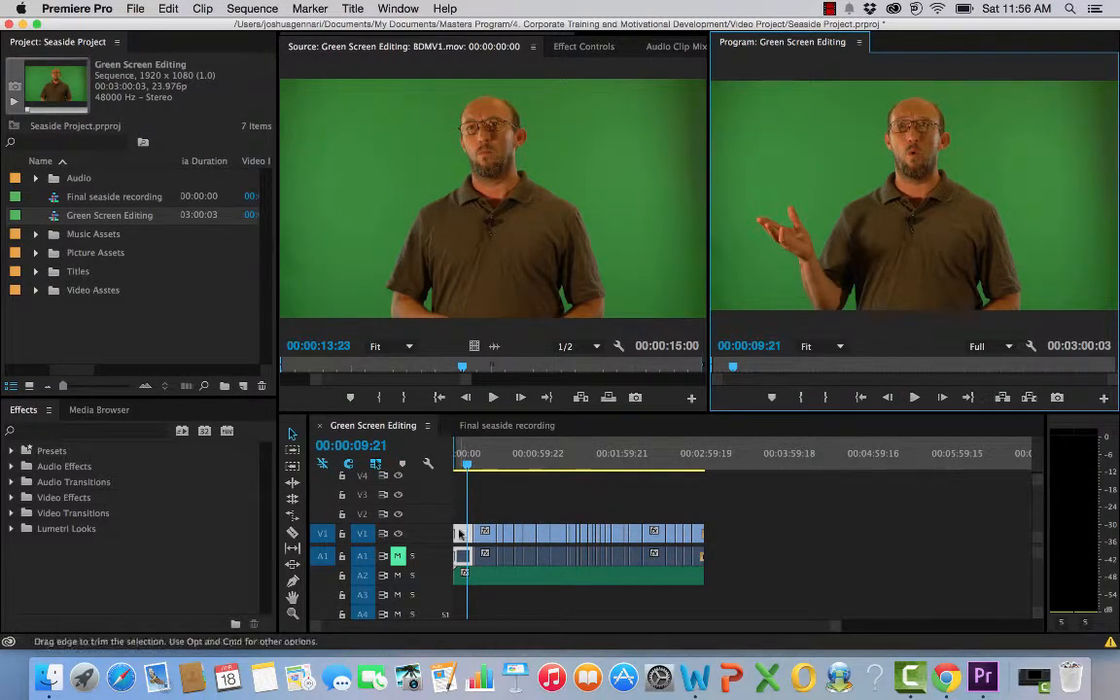
pyautogui.click(557, 367)
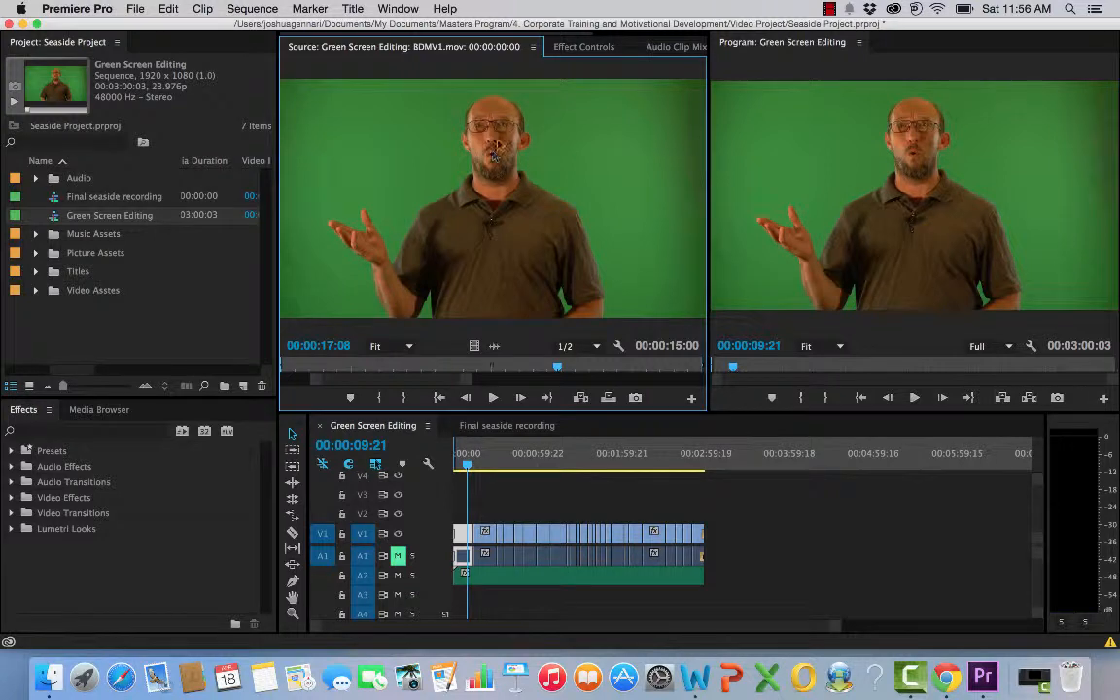
# Step: Show the effect controls of BDMV1.mov and apply the Ultra Key effect from the Keying video effects to it
pyautogui.click(583, 47)
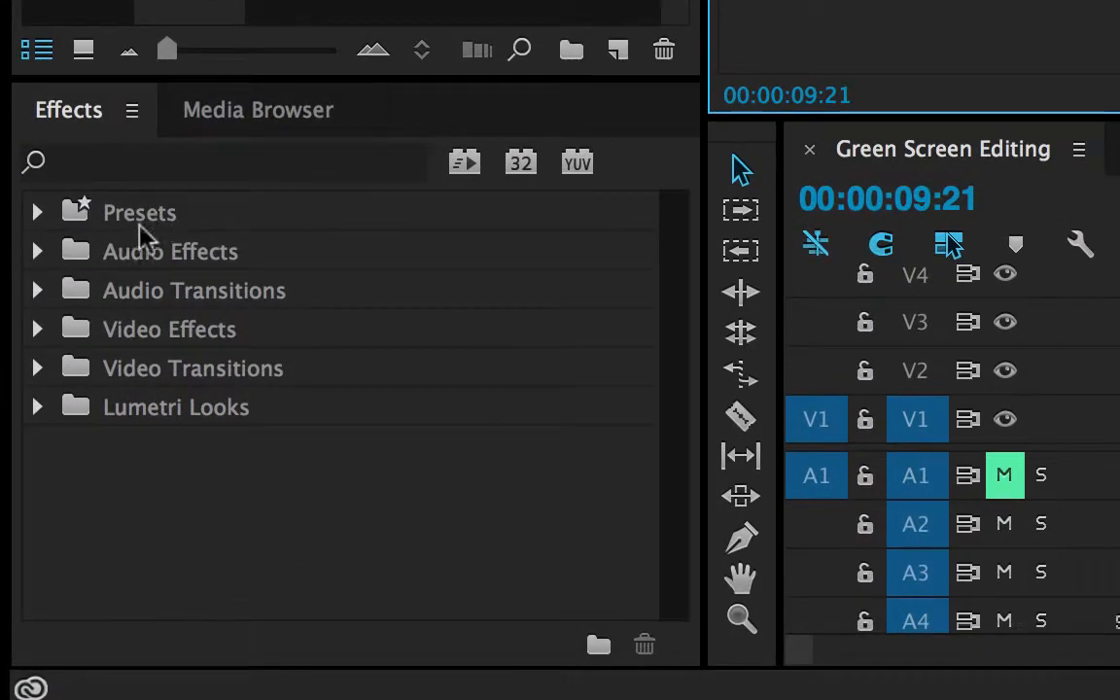
pyautogui.click(36, 330)
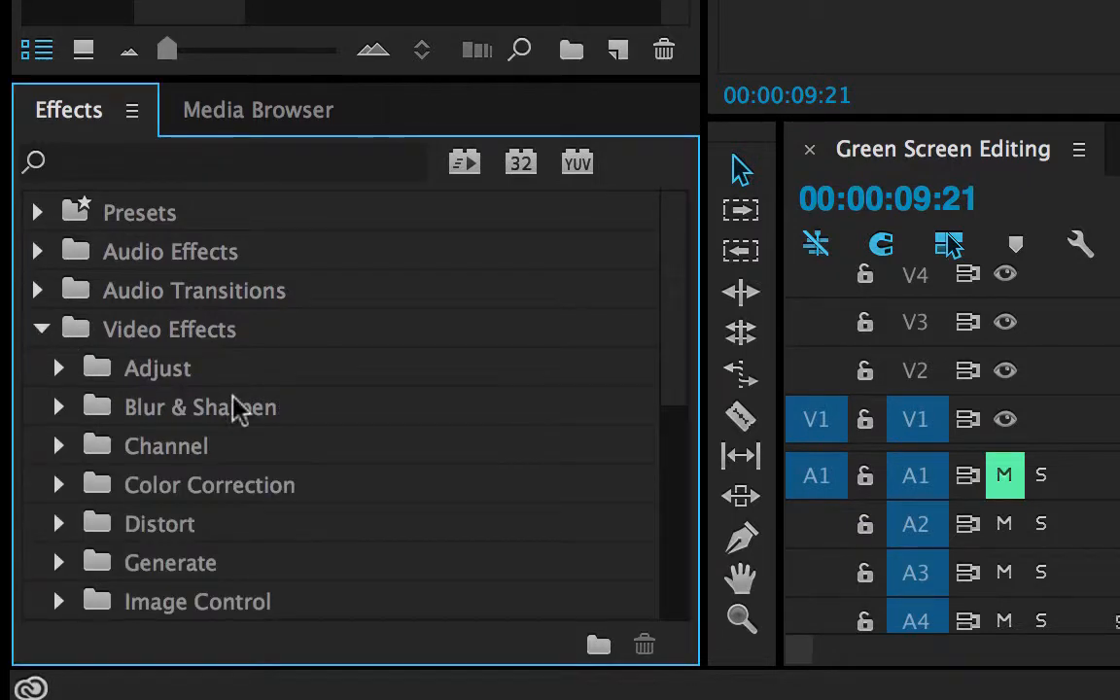
pyautogui.scroll(-6, 237, 408)
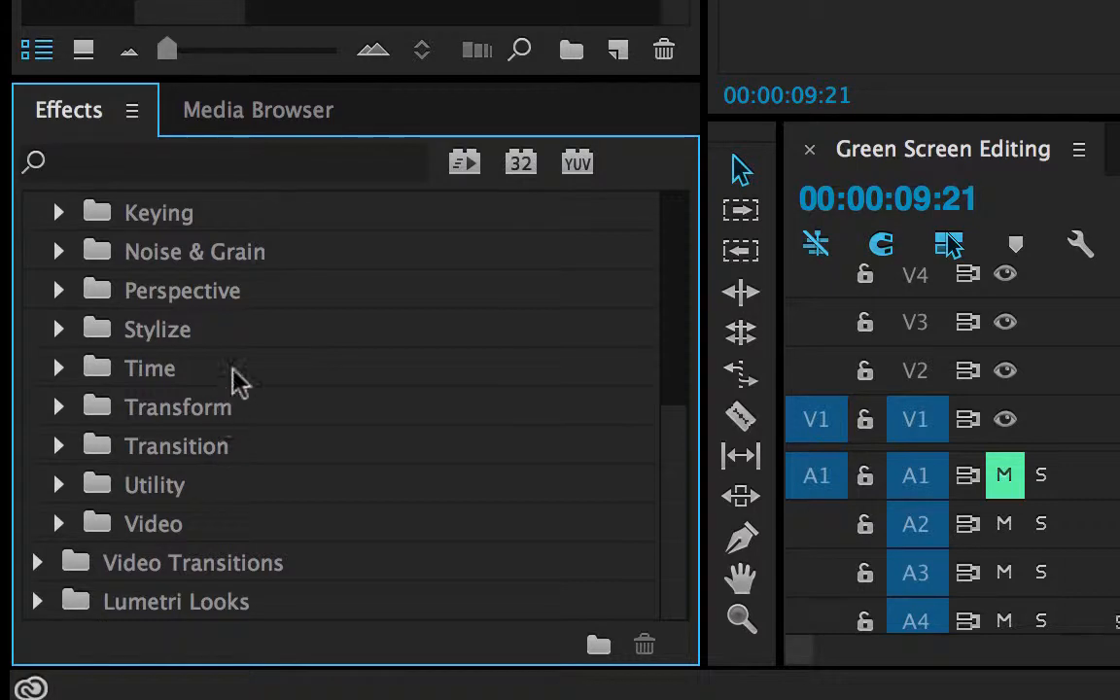
pyautogui.scroll(1, 233, 379)
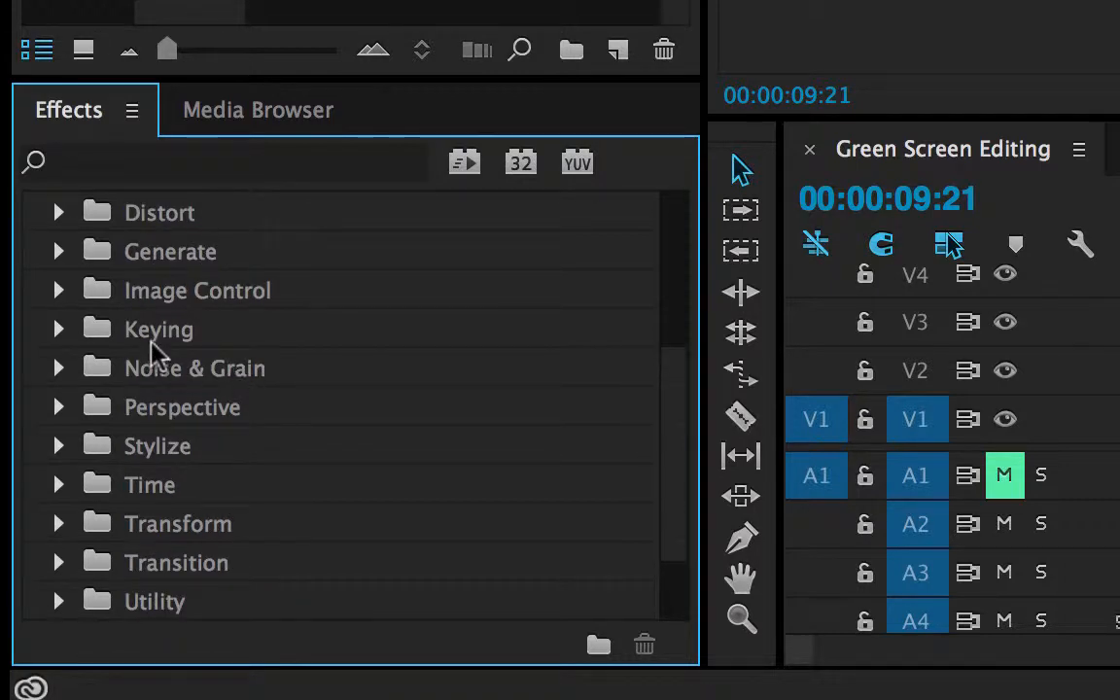
pyautogui.click(56, 331)
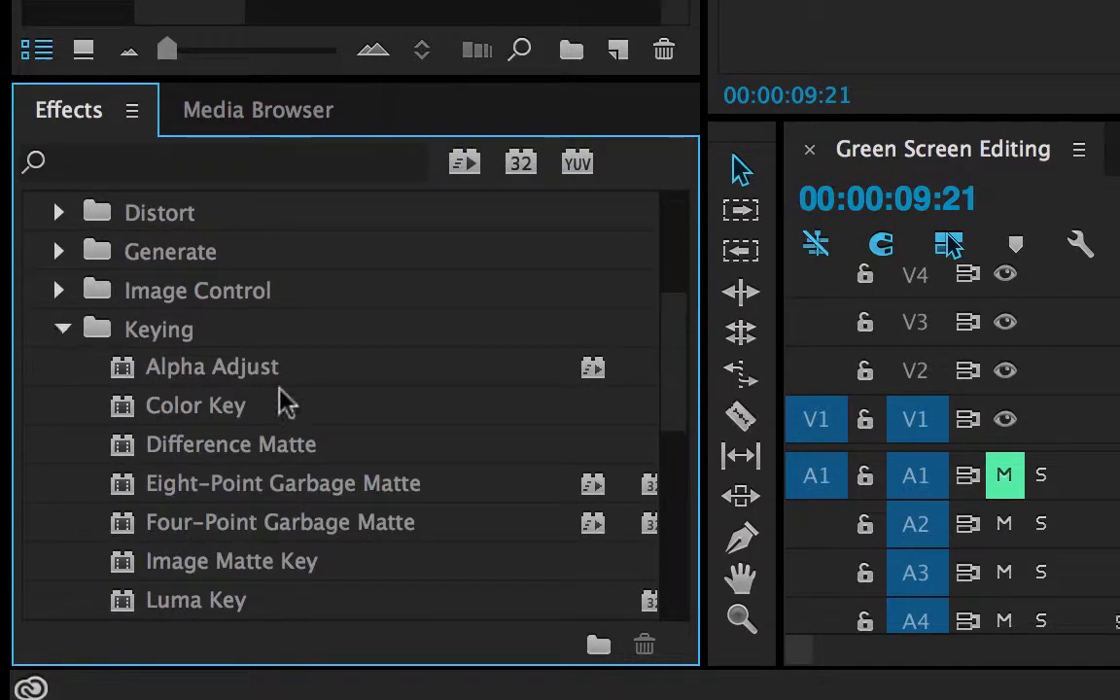
pyautogui.scroll(-2, 282, 399)
pyautogui.scroll(-3, 286, 402)
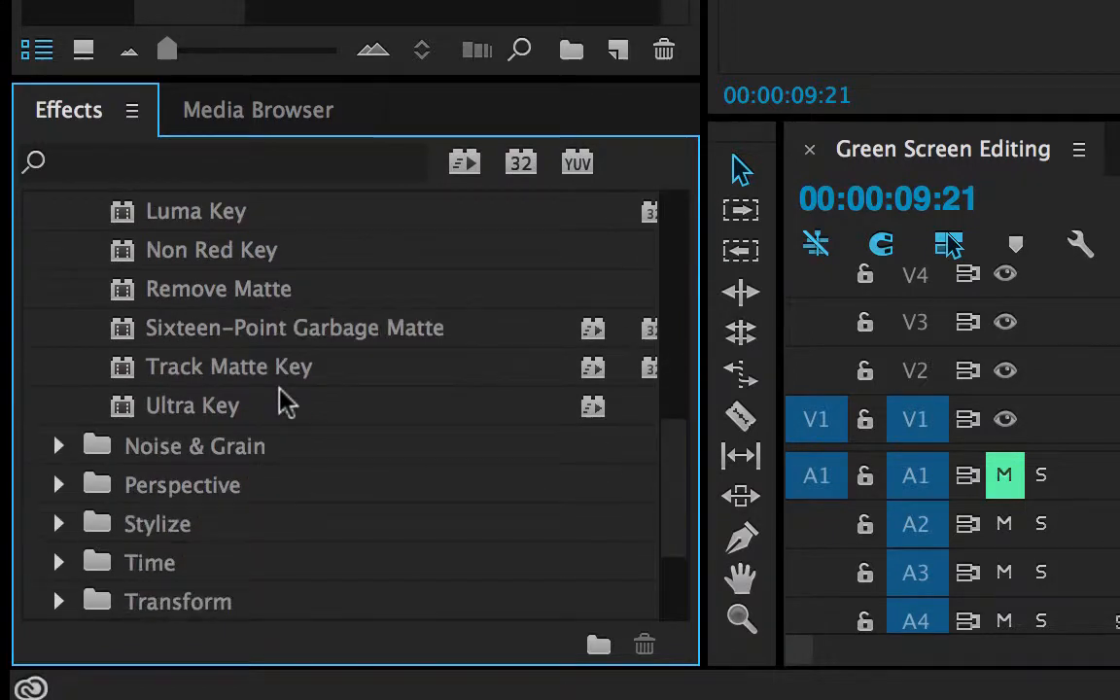
pyautogui.click(125, 418)
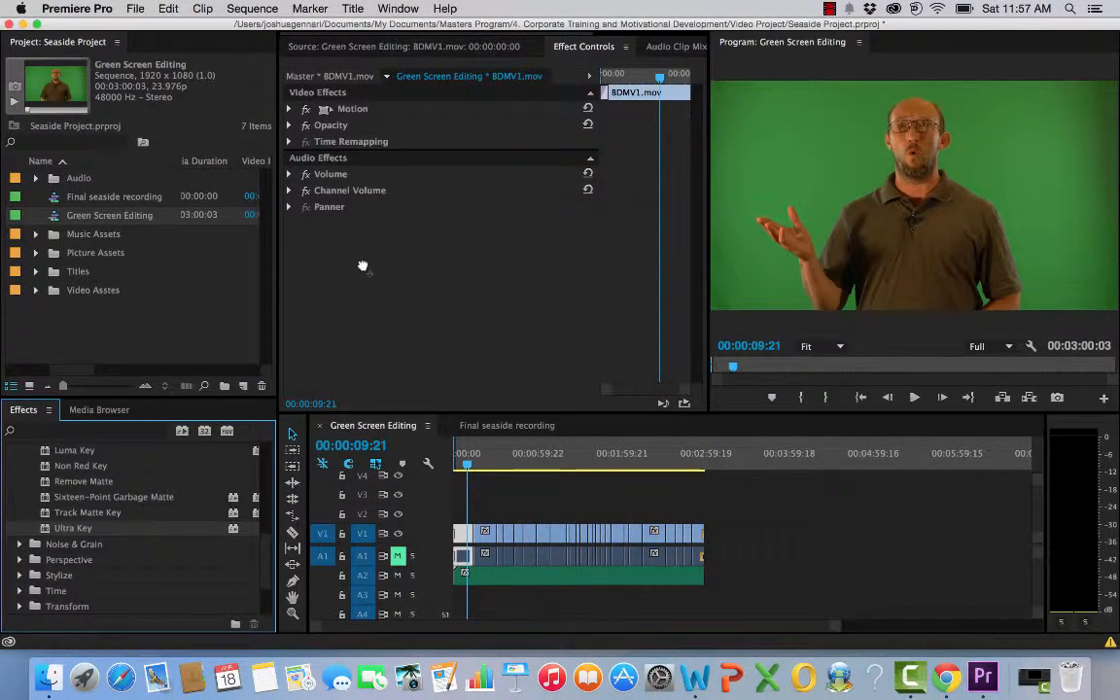
pyautogui.moveTo(362, 265); pyautogui.dragTo(364, 270)
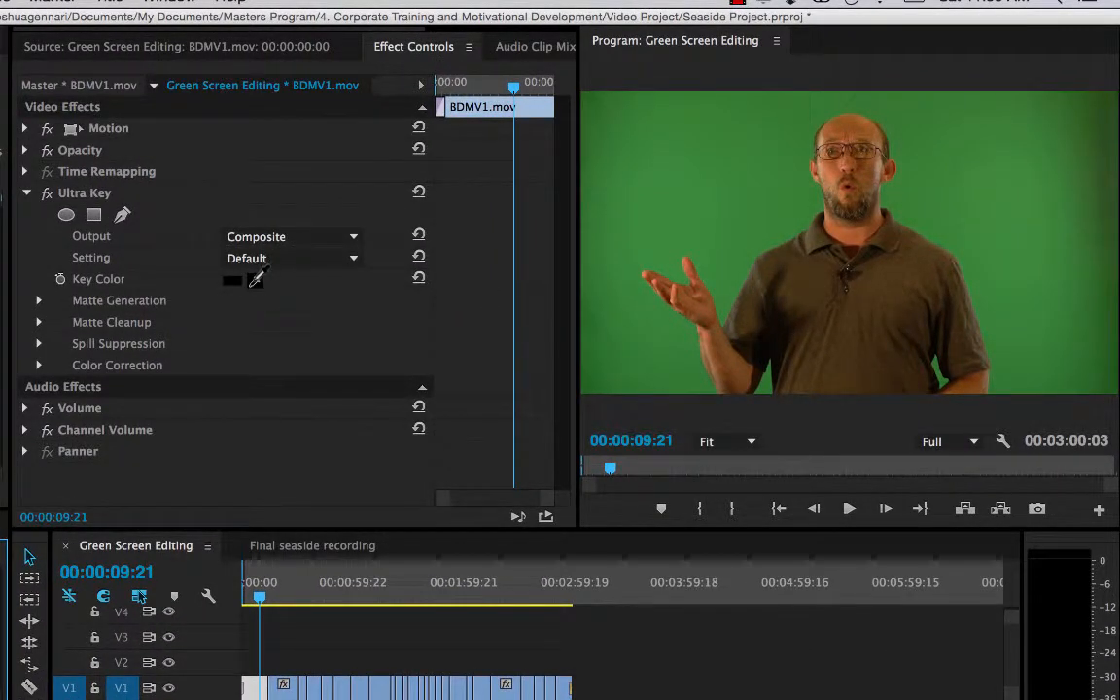
# Step: Set the Ultra Key's key color by sampling the green background beside the speaker
pyautogui.click(254, 280)
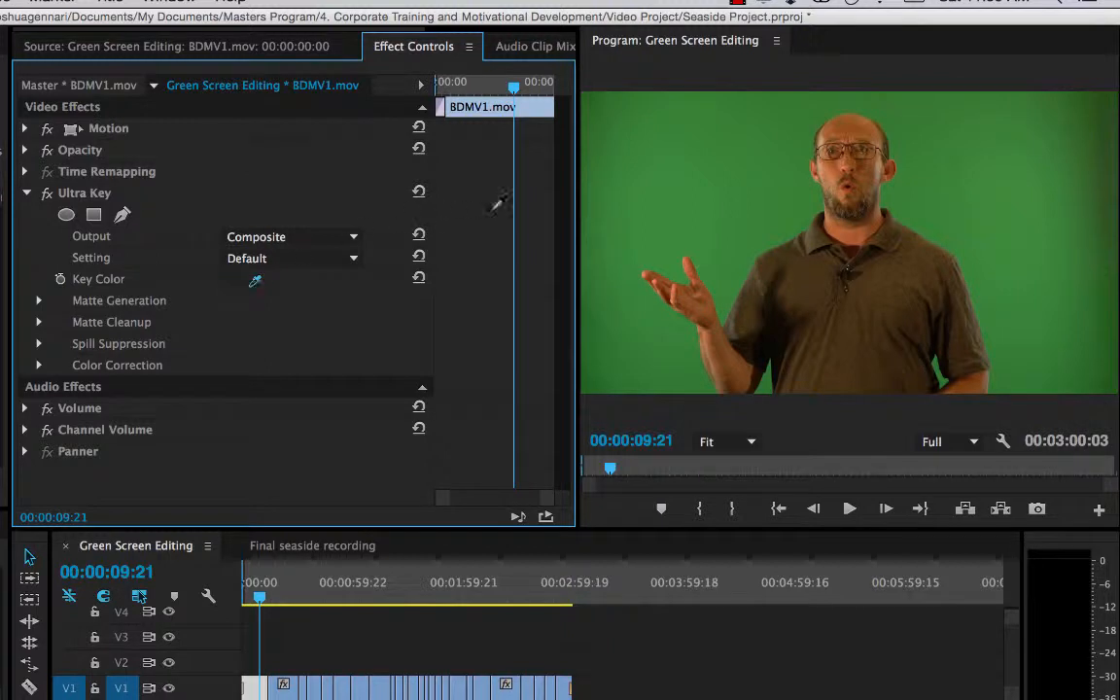
pyautogui.click(666, 158)
pyautogui.click(669, 159)
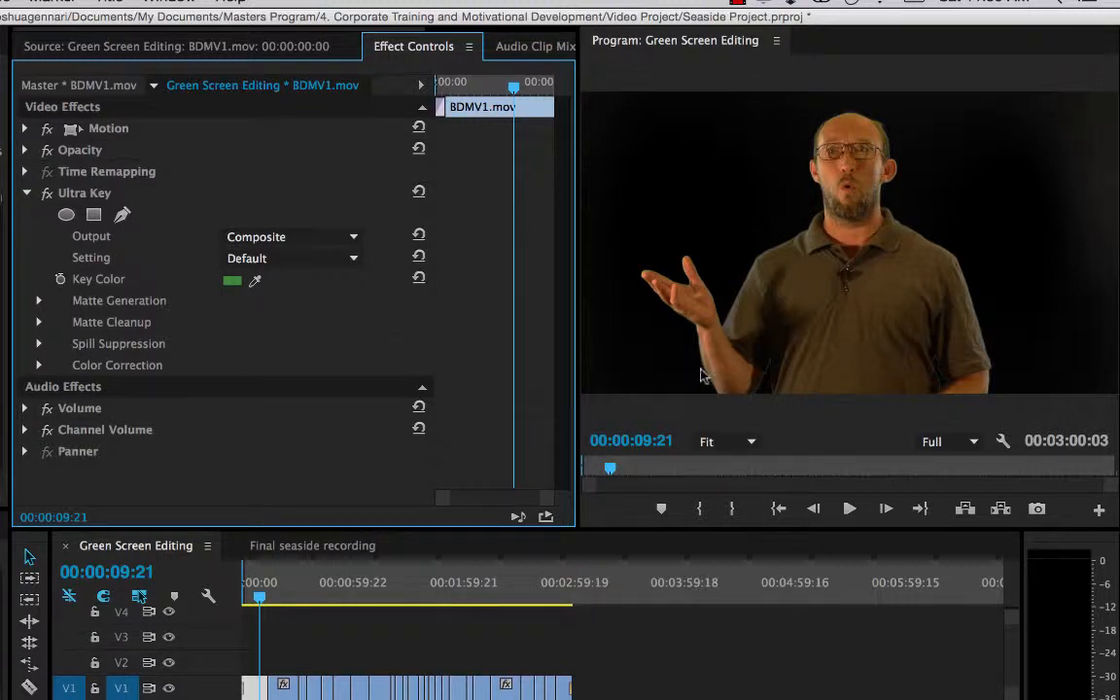
# Step: Play the keyed clip through to its end and return the playhead to about 00:00:08:08
pyautogui.click(850, 509)
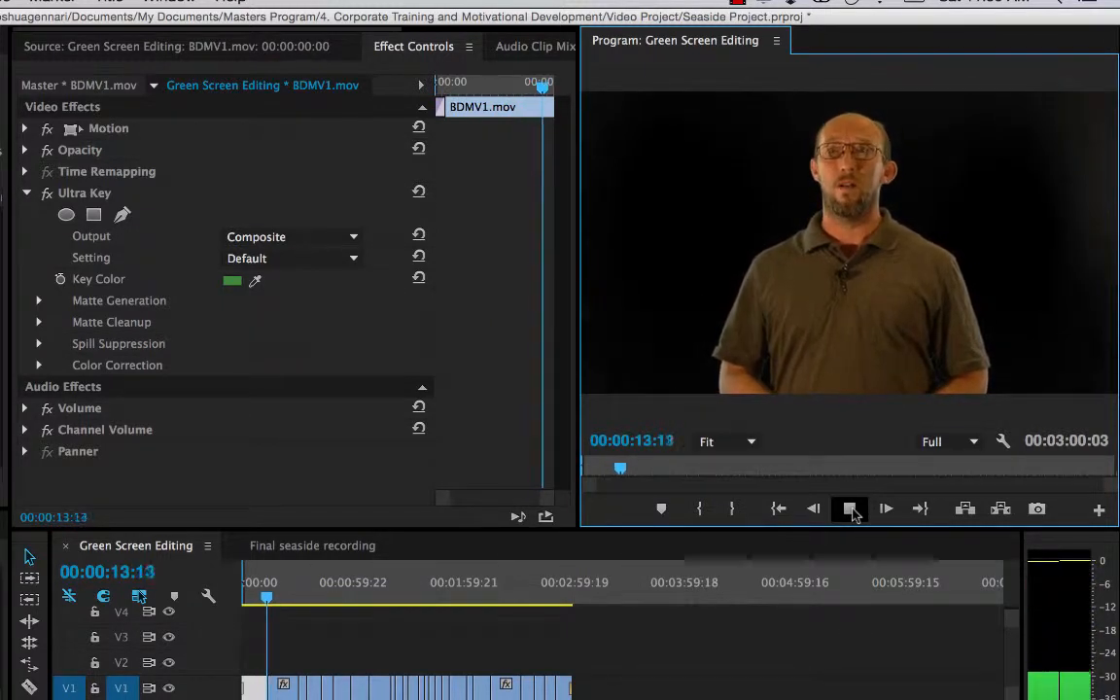
pyautogui.click(850, 509)
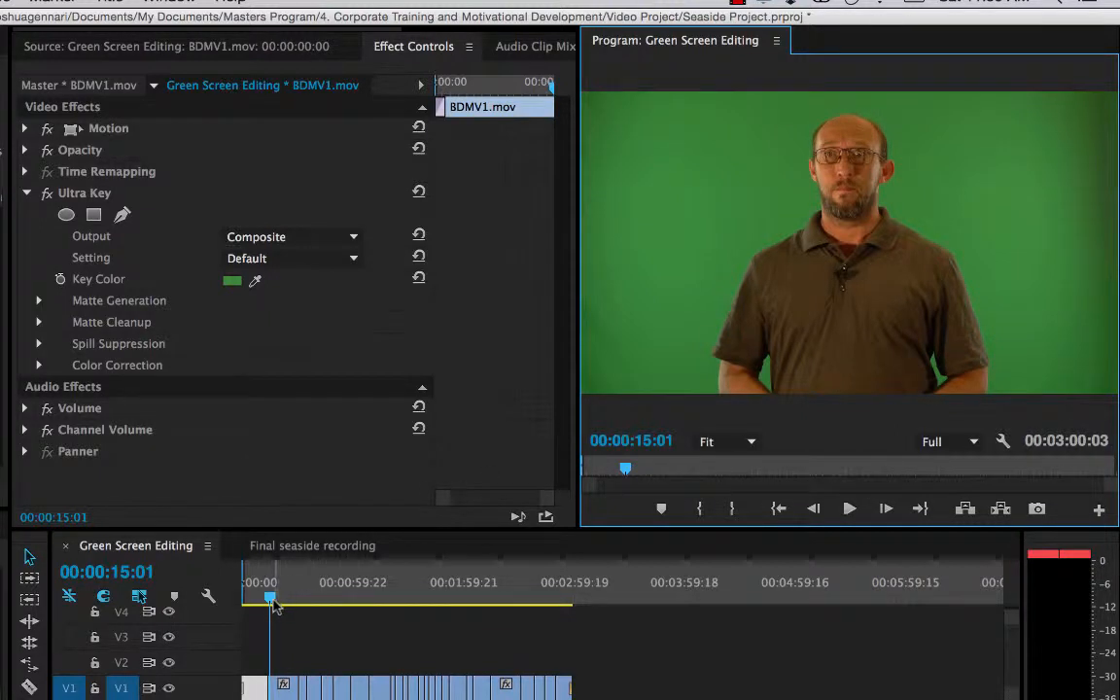
pyautogui.moveTo(274, 604)
pyautogui.mouseDown()
pyautogui.moveTo(245, 601)
pyautogui.moveTo(259, 601)
pyautogui.mouseUp()
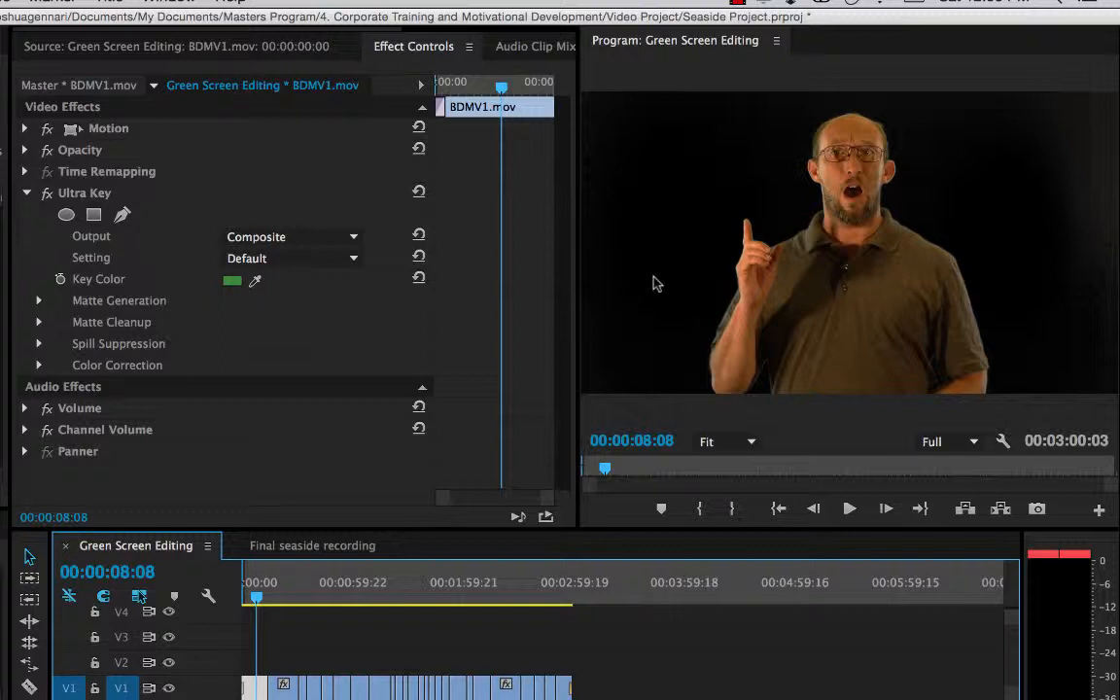
# Step: Inspect the first clip's Ultra Key matte by switching the output to Alpha Channel and back to Composite
pyautogui.click(356, 239)
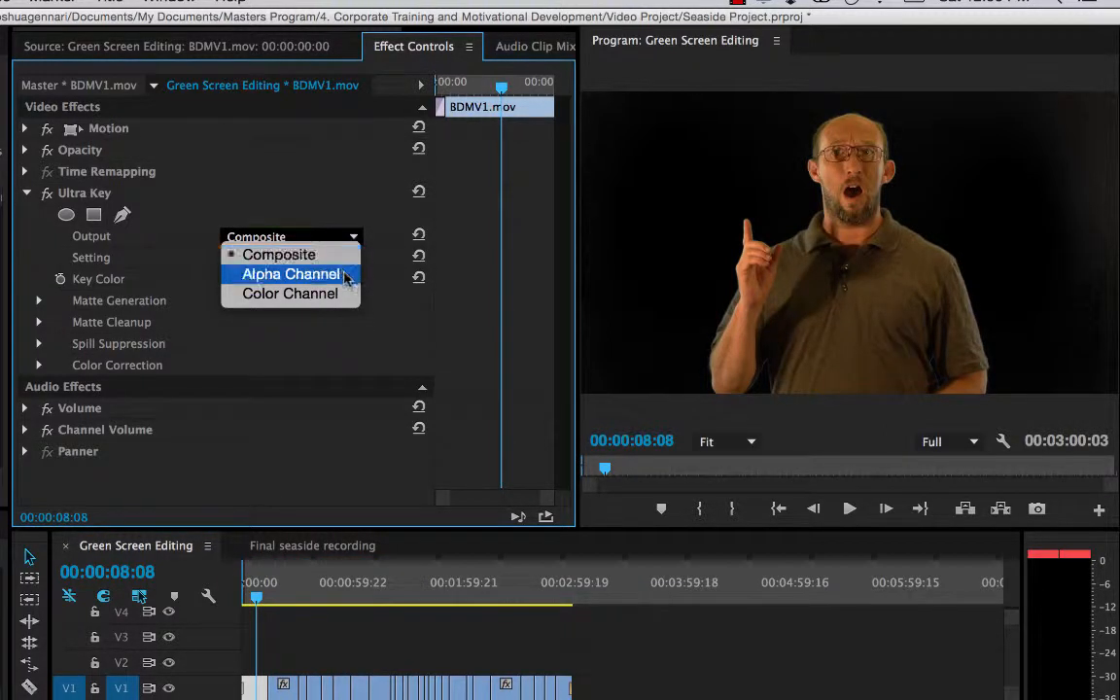
pyautogui.click(346, 275)
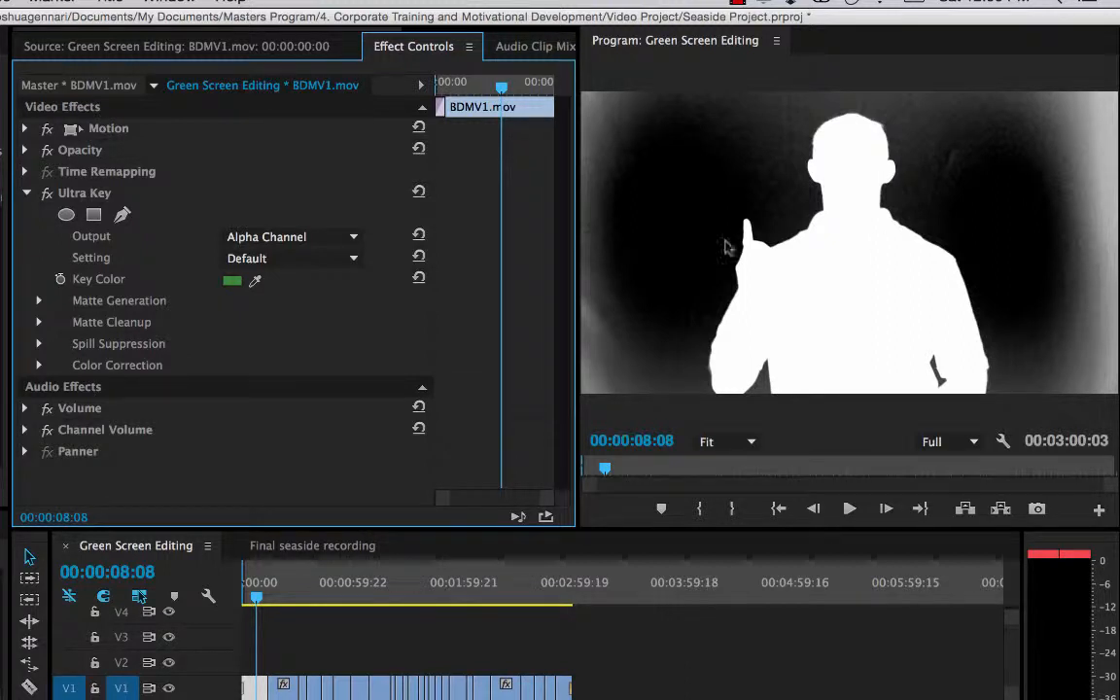
pyautogui.click(354, 236)
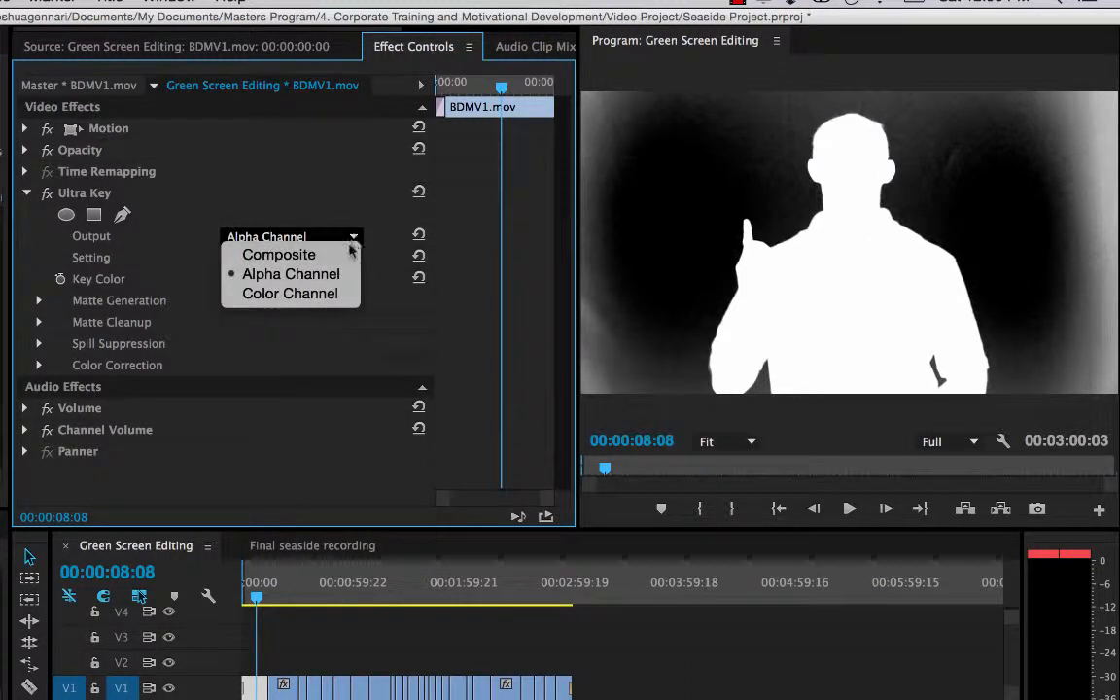
pyautogui.click(336, 258)
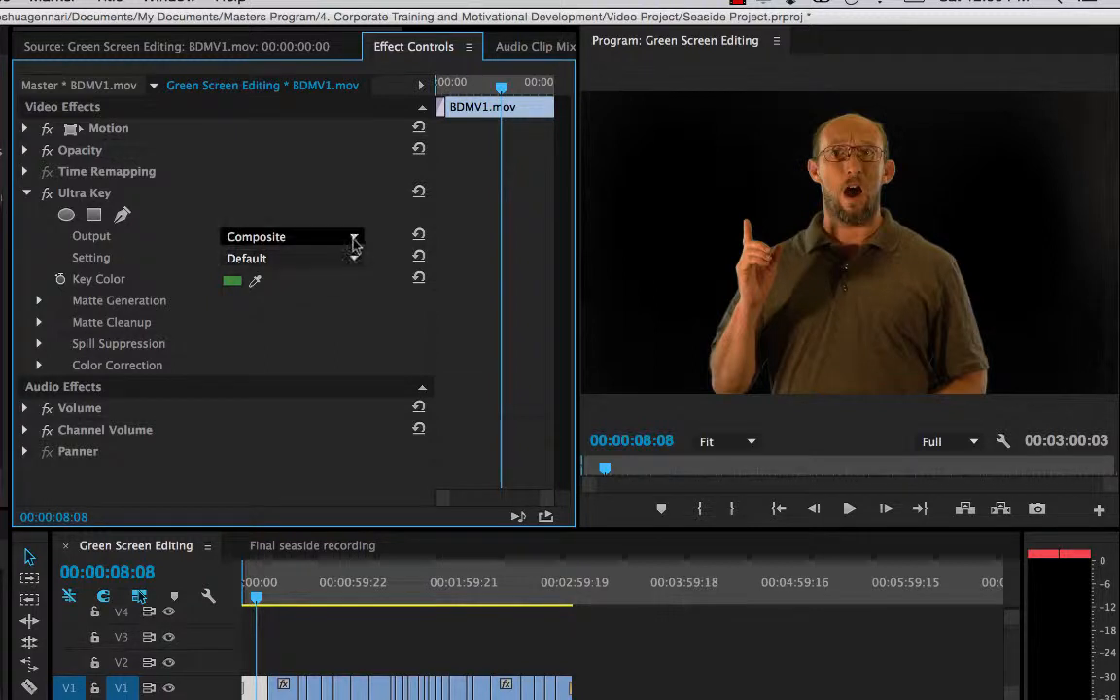
# Step: Switch the first clip's Ultra Key output to Alpha Channel and set the Matte Generation Pedestal to 70
pyautogui.click(356, 239)
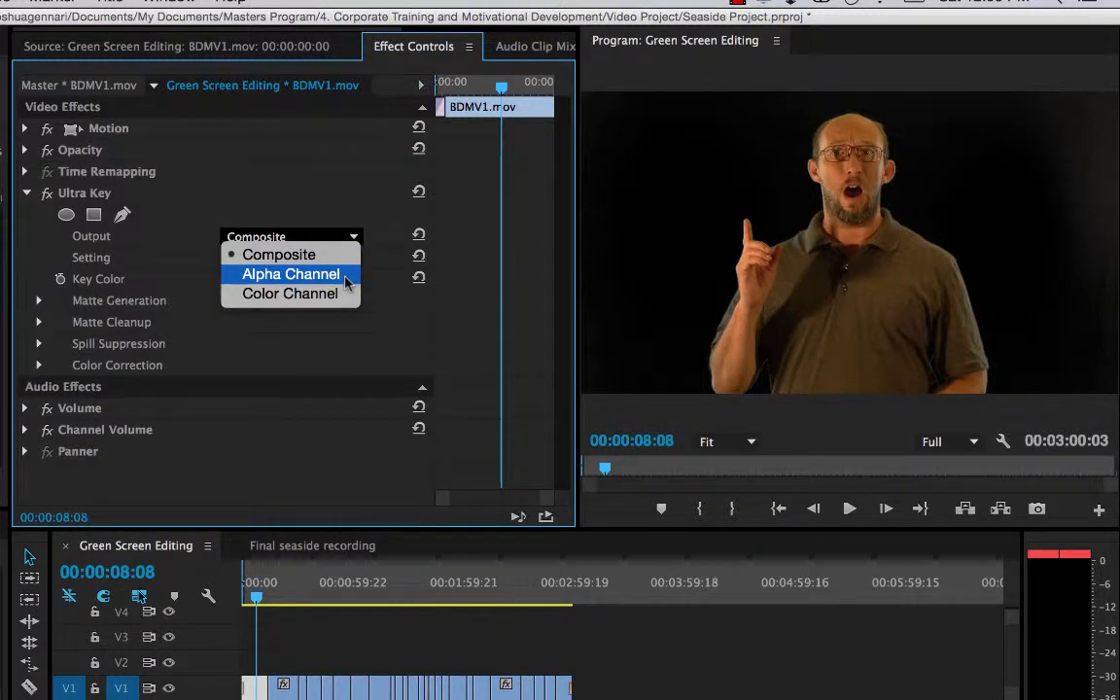
pyautogui.click(344, 276)
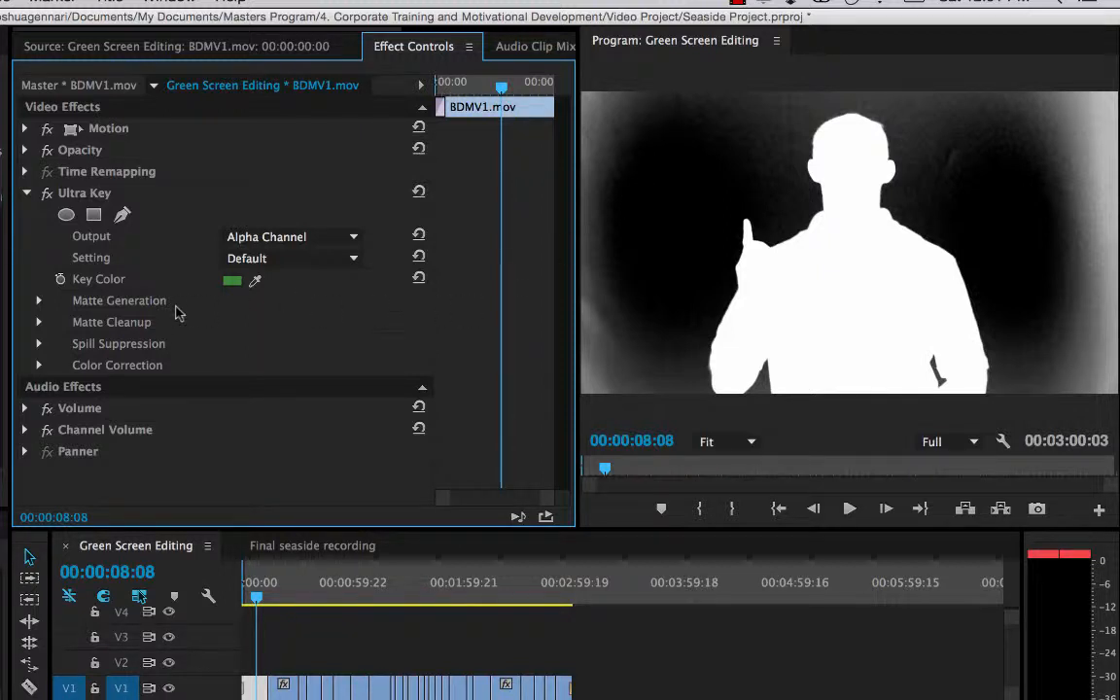
pyautogui.click(39, 301)
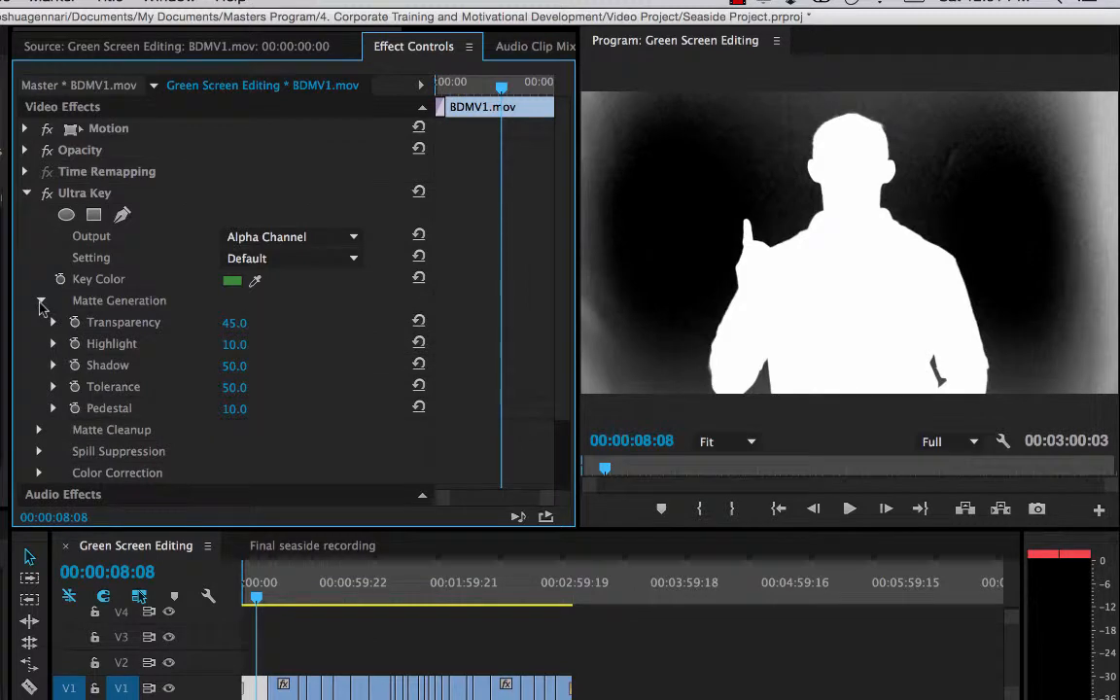
pyautogui.click(40, 301)
pyautogui.click(40, 301)
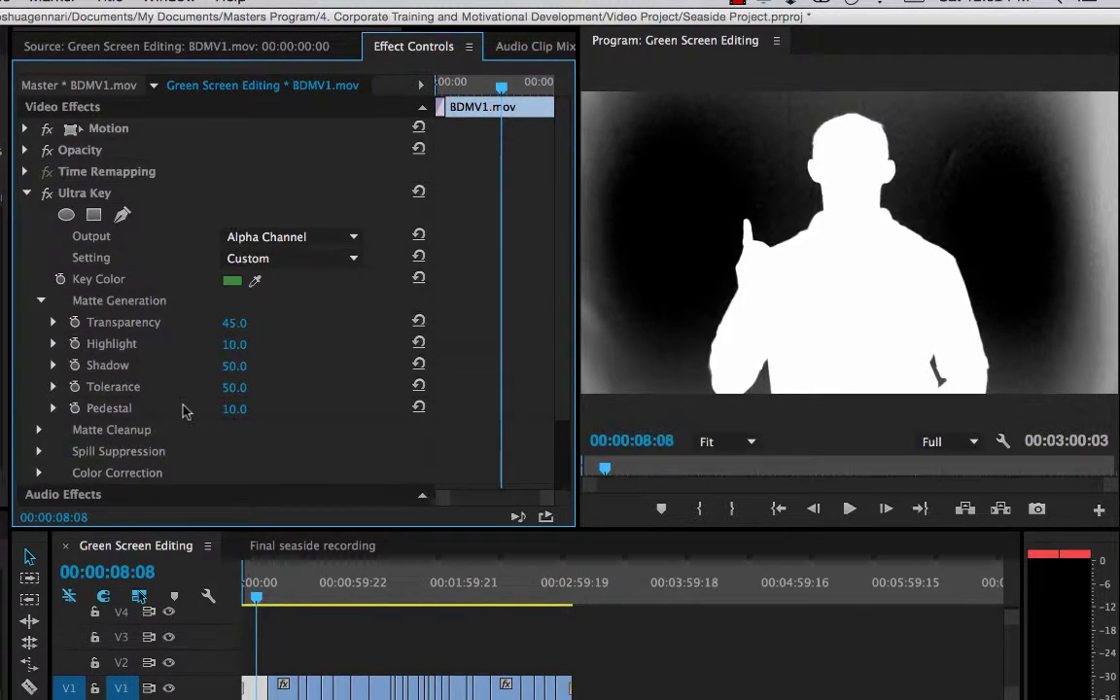
pyautogui.moveTo(232, 410); pyautogui.dragTo(286, 409)
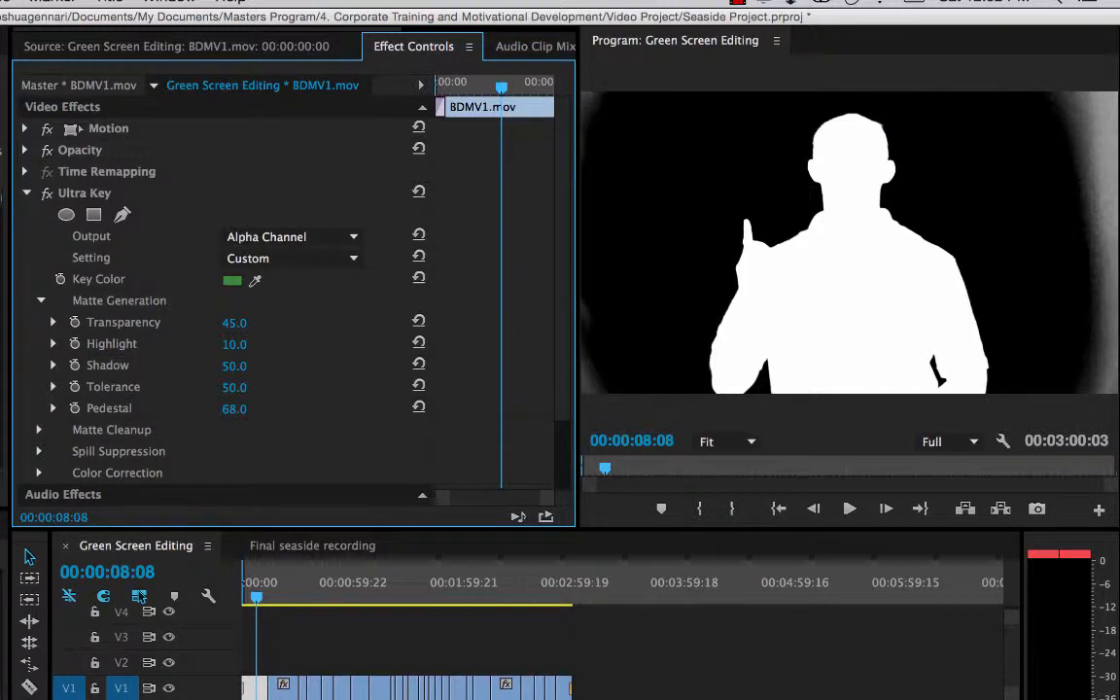
pyautogui.moveTo(289, 409)
pyautogui.mouseDown()
pyautogui.moveTo(321, 409)
pyautogui.moveTo(265, 409)
pyautogui.moveTo(292, 409)
pyautogui.moveTo(290, 395)
pyautogui.mouseUp()
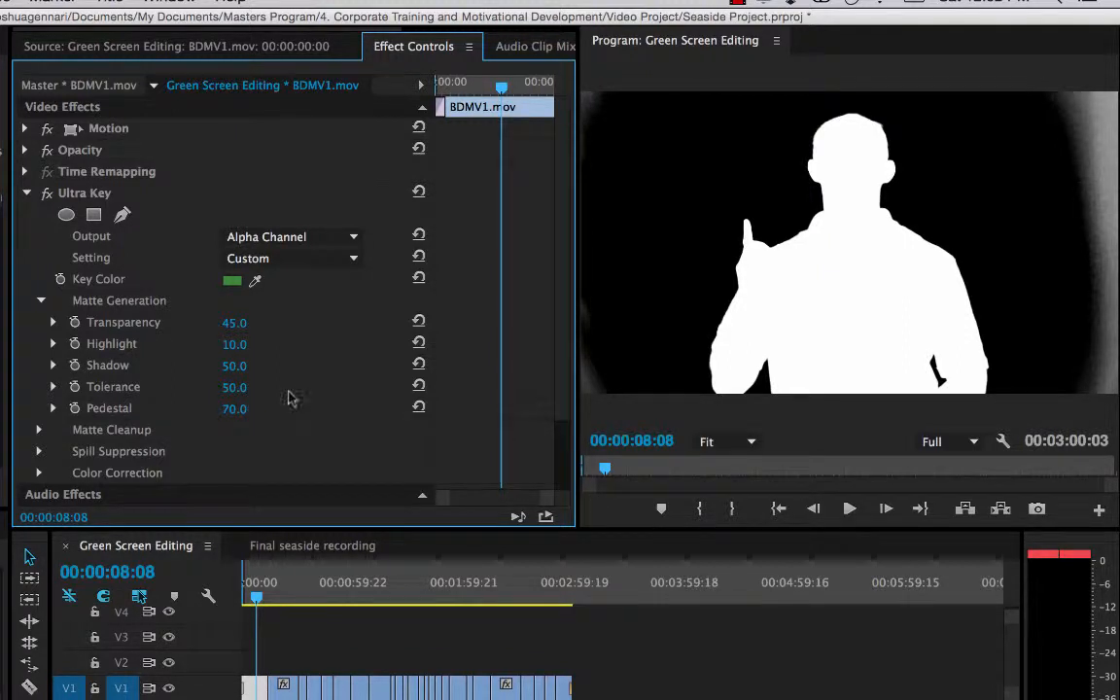
# Step: Return the Ultra Key output to Composite and collapse the Matte Generation settings
pyautogui.click(354, 239)
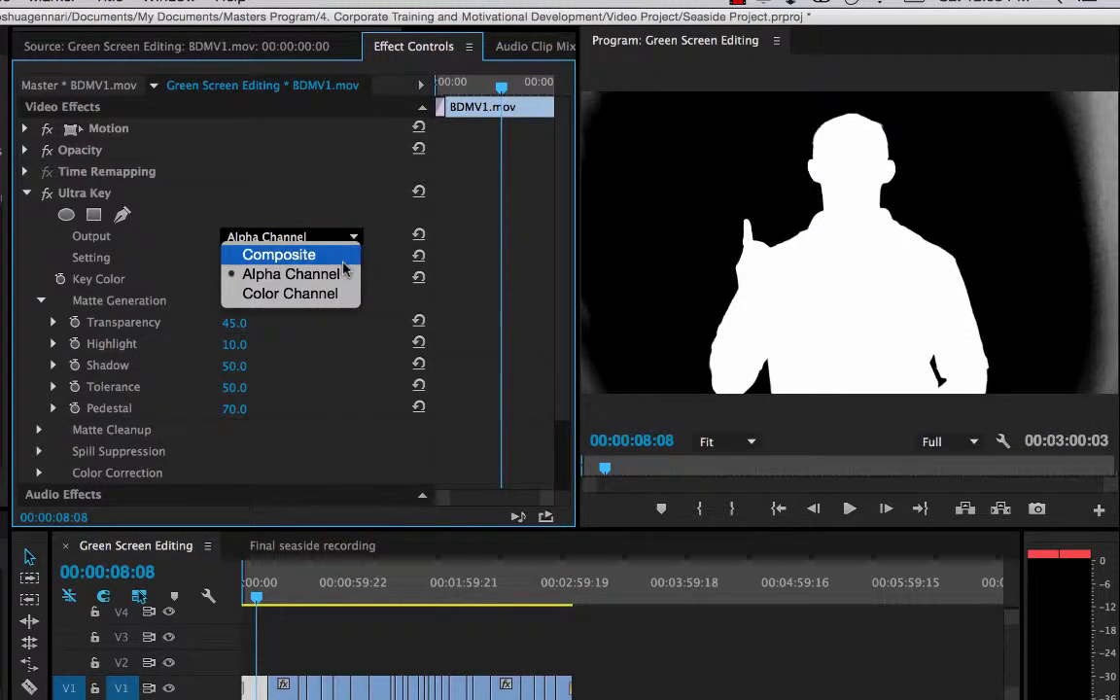
pyautogui.click(340, 255)
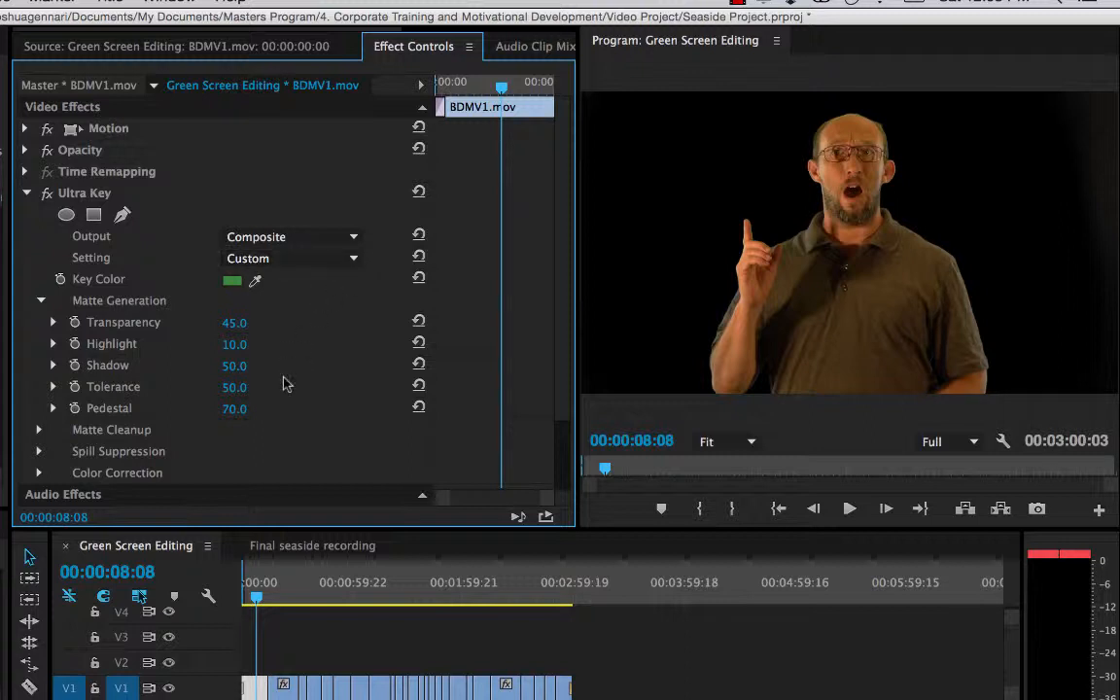
pyautogui.click(40, 302)
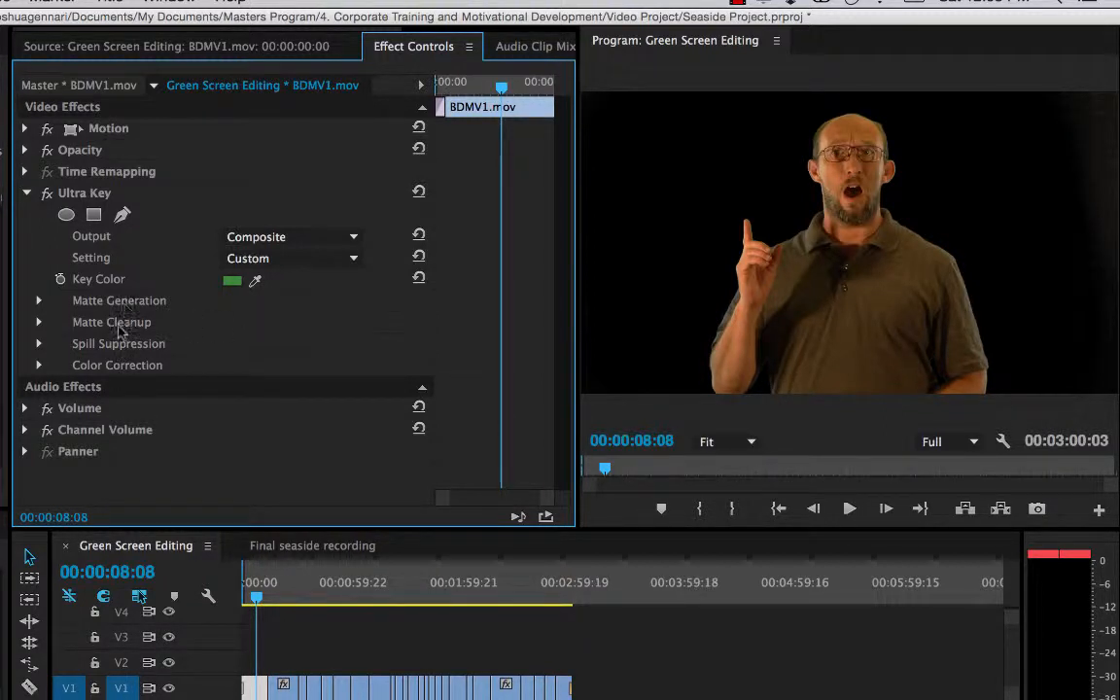
# Step: Recheck the matte with the adjusted Pedestal in Alpha Channel output and restore Composite
pyautogui.click(353, 237)
pyautogui.click(321, 274)
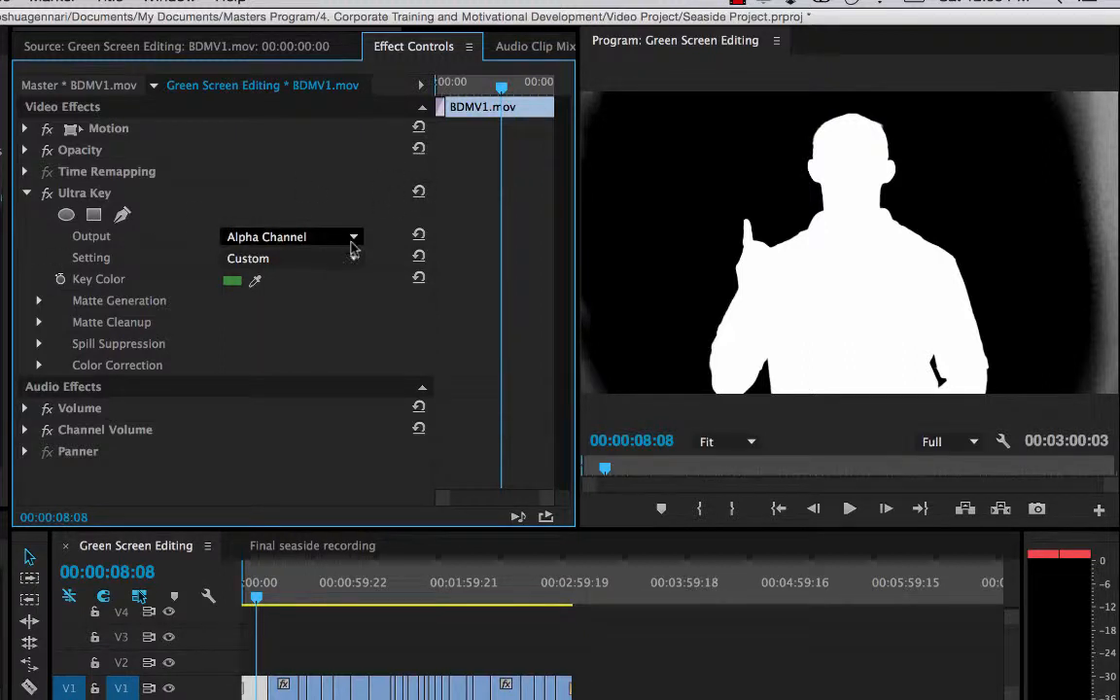
pyautogui.click(321, 234)
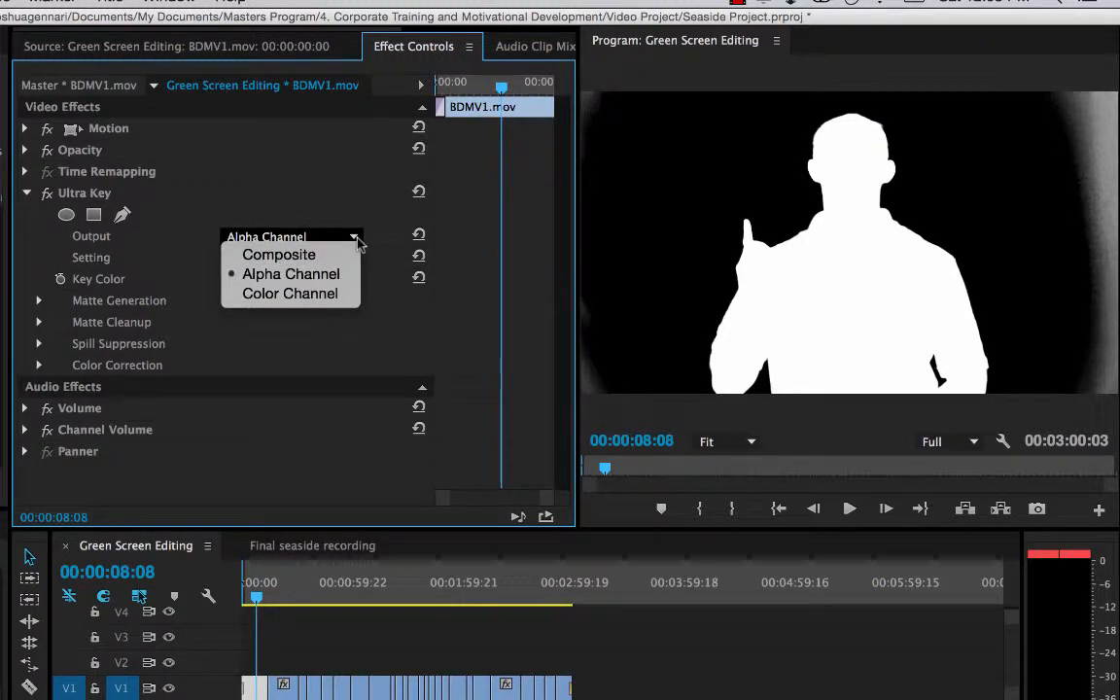
pyautogui.click(320, 254)
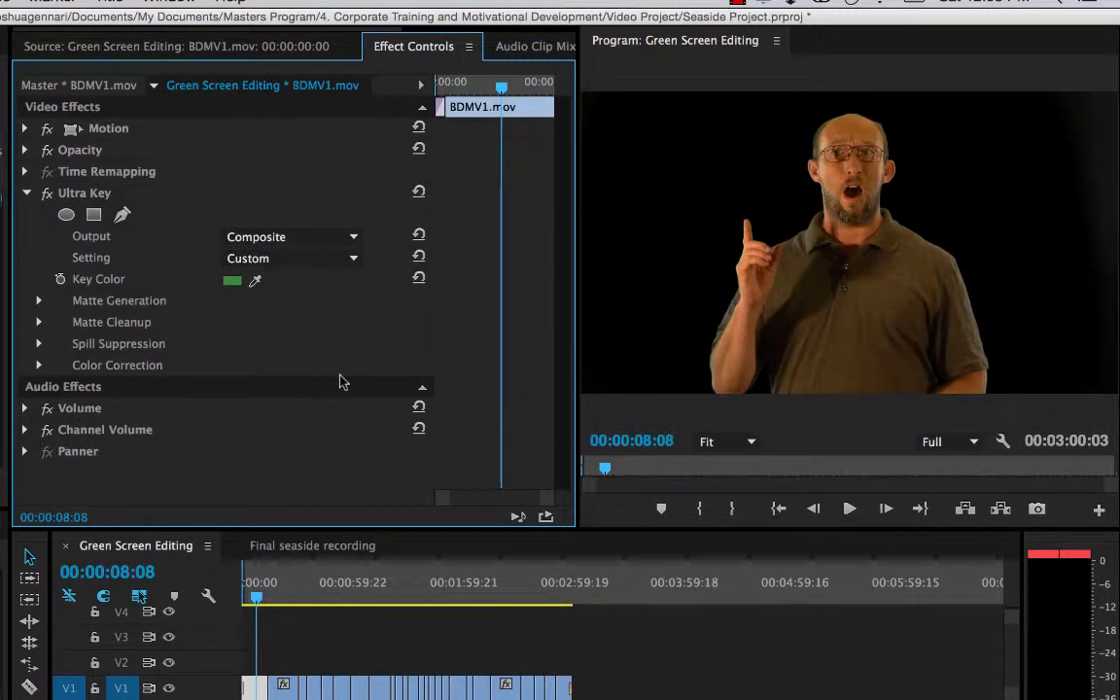
# Step: Select the second BDMV1.mov clip on track V1, show its effect controls and apply the Ultra Key effect to it
pyautogui.click(221, 45)
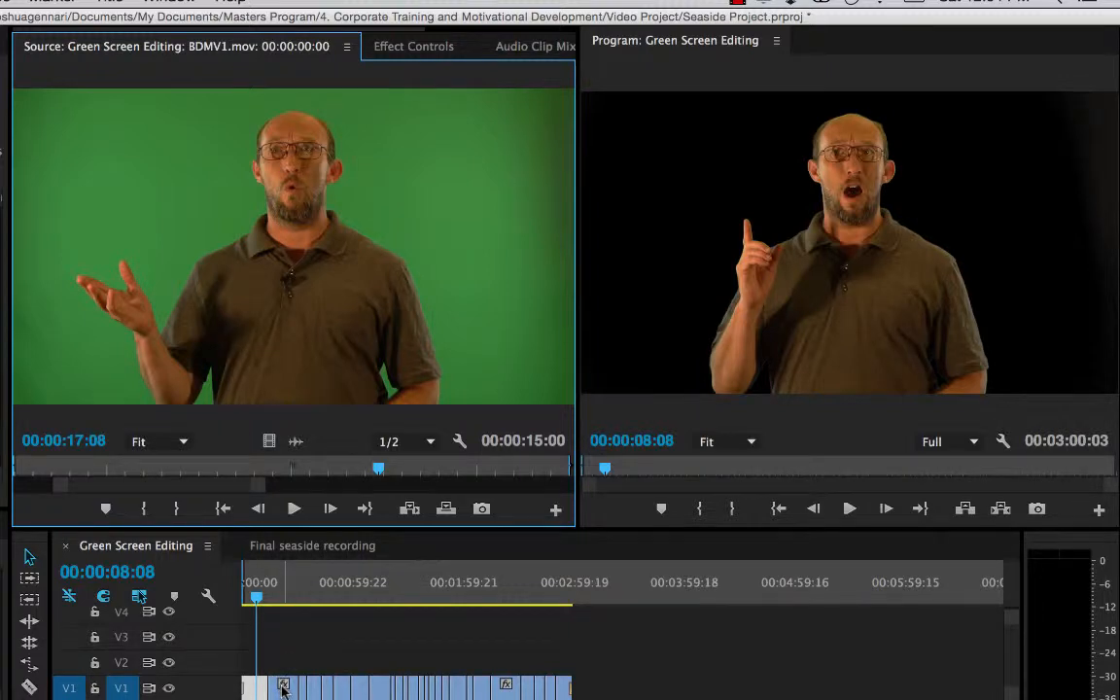
pyautogui.click(282, 688)
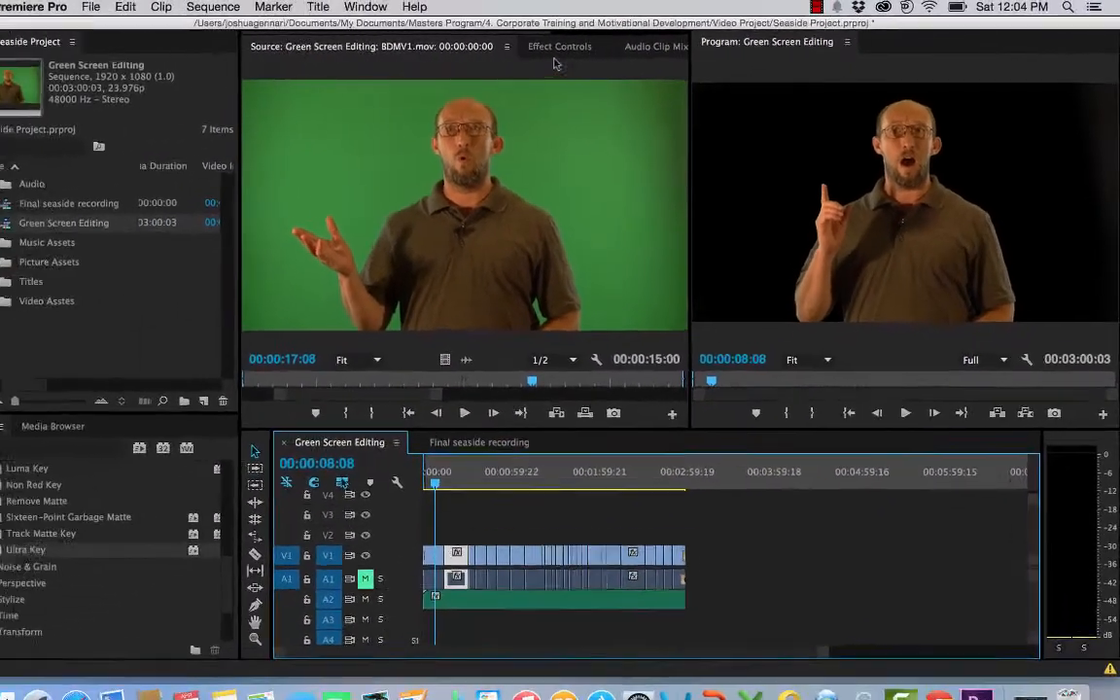
pyautogui.click(413, 46)
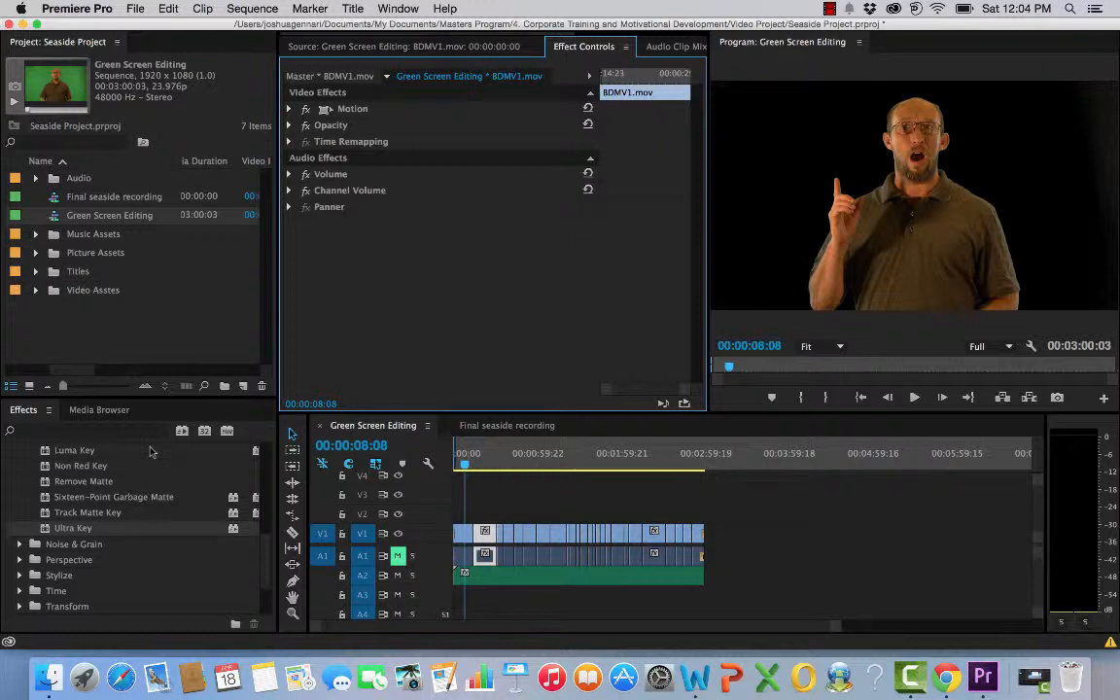
pyautogui.click(46, 526)
pyautogui.moveTo(46, 525); pyautogui.dragTo(362, 289)
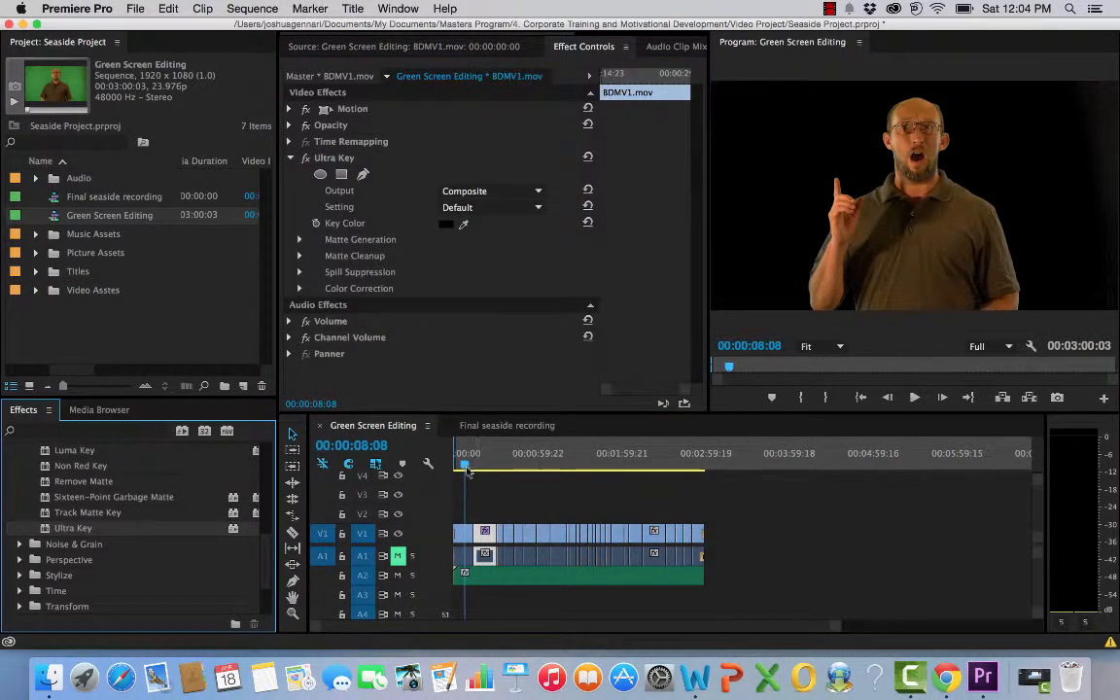
# Step: Move the playhead to 00:00:23:09 and sample the green background beside the speaker as the second clip's key color
pyautogui.moveTo(465, 466); pyautogui.dragTo(485, 465)
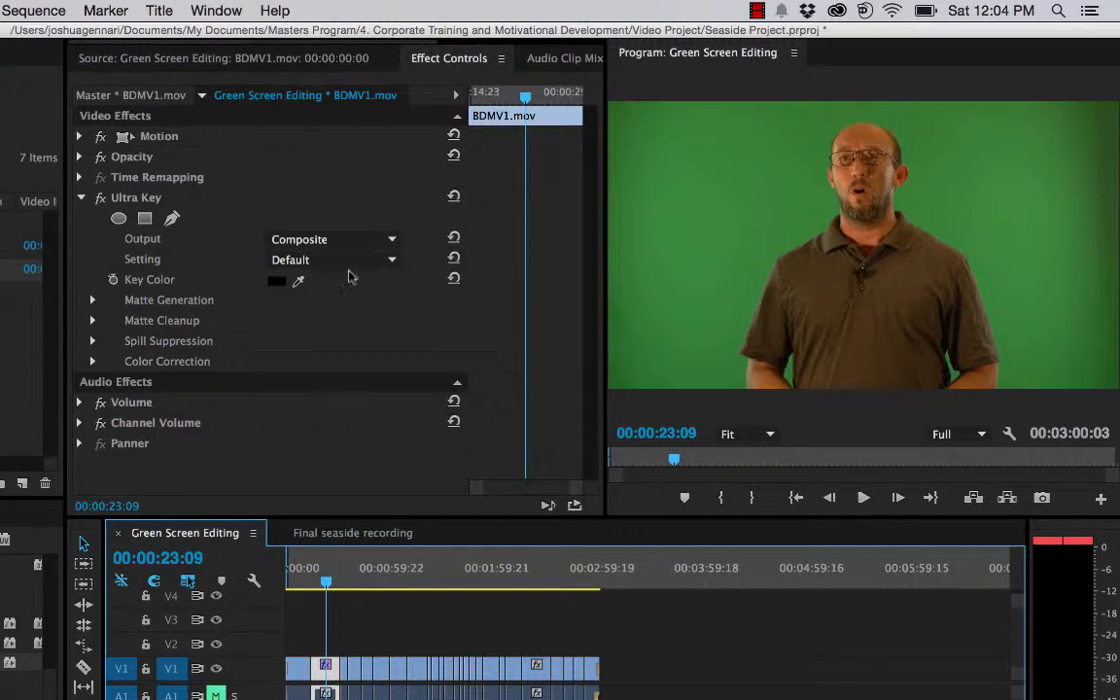
pyautogui.click(298, 281)
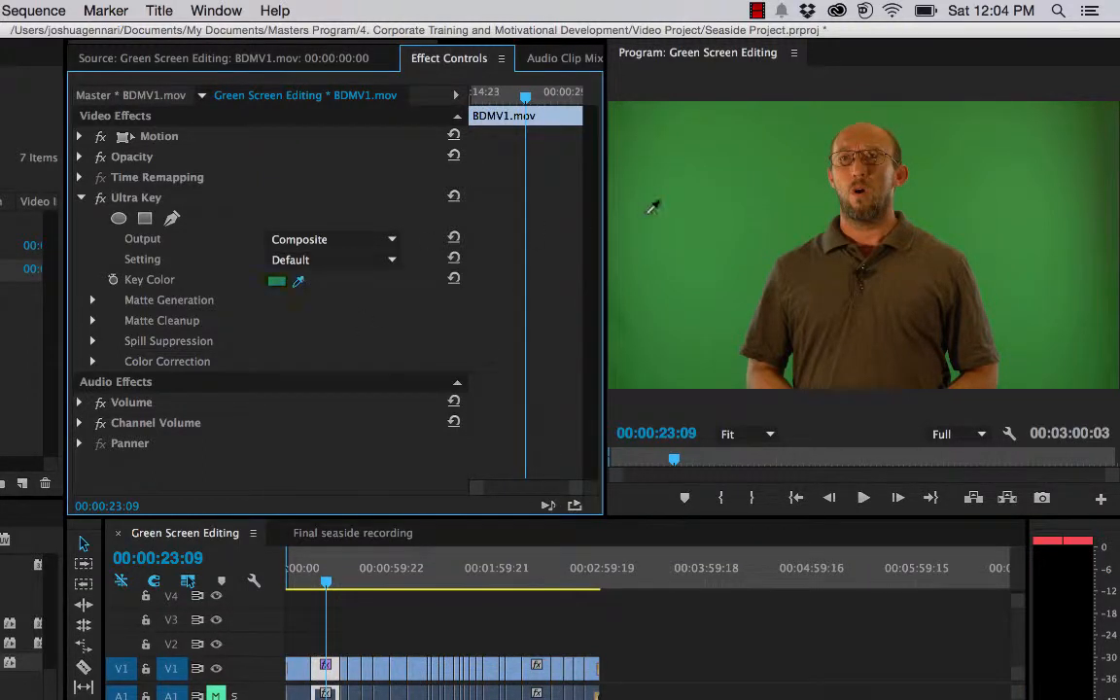
pyautogui.click(695, 210)
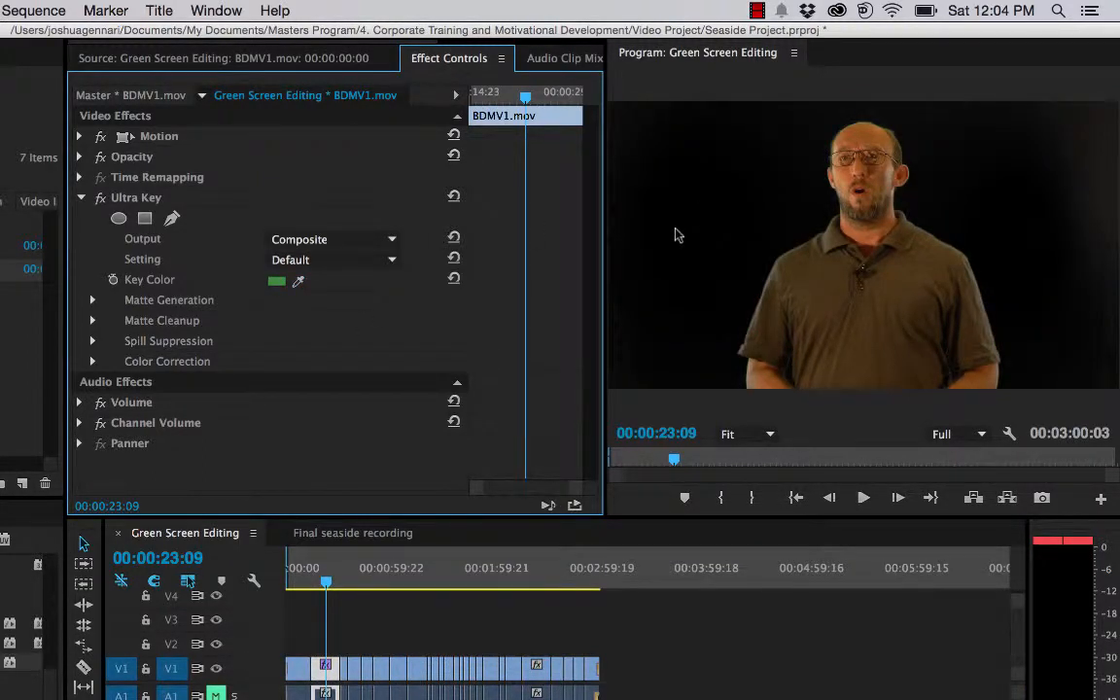
# Step: Play the keyed second clip from 00:00:23:09 to about 00:00:31:07
pyautogui.click(863, 498)
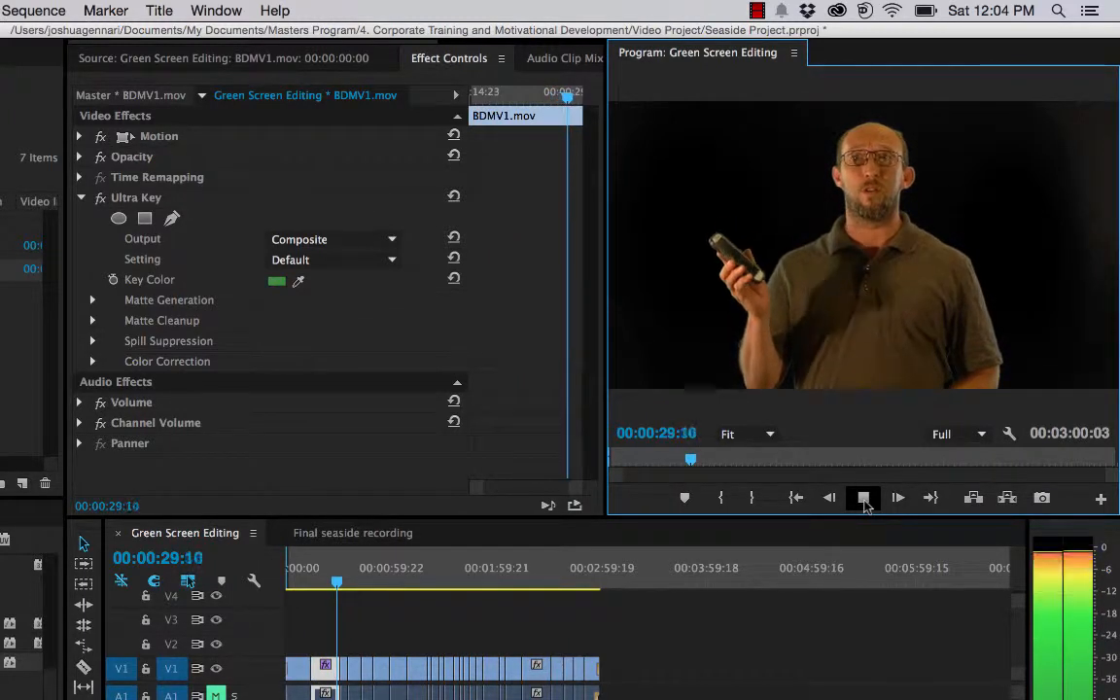
pyautogui.click(863, 497)
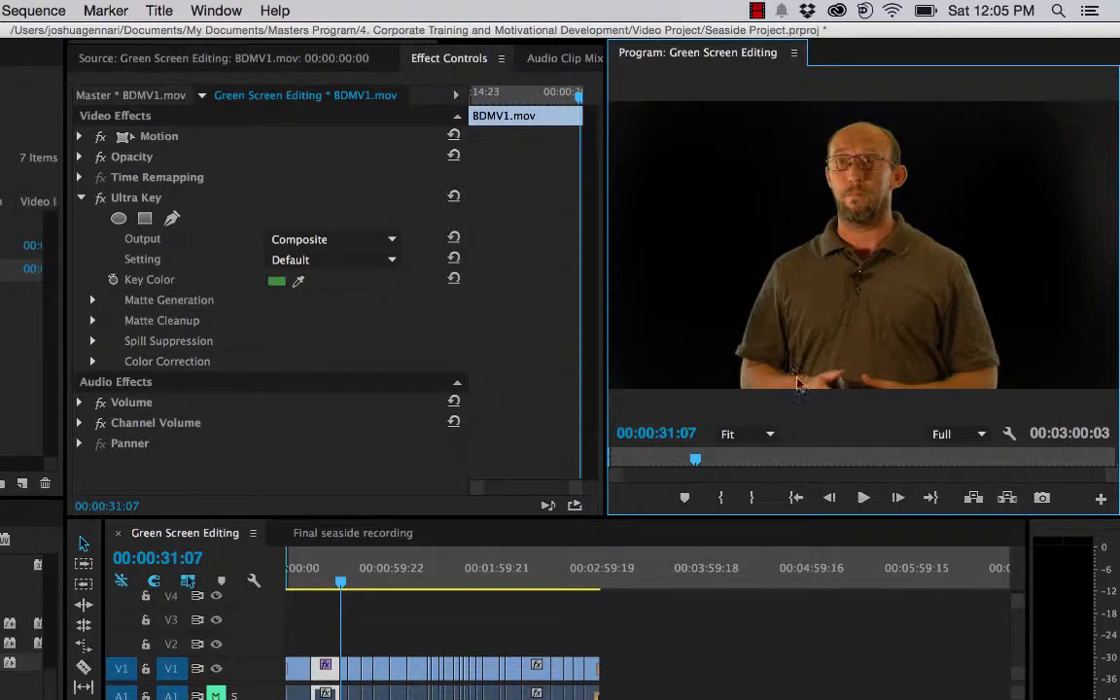
pyautogui.press('super+s')
# Step: Set the second clip's Matte Generation Pedestal to 100 while viewing the Alpha Channel output, and return the output to Composite
pyautogui.click(393, 240)
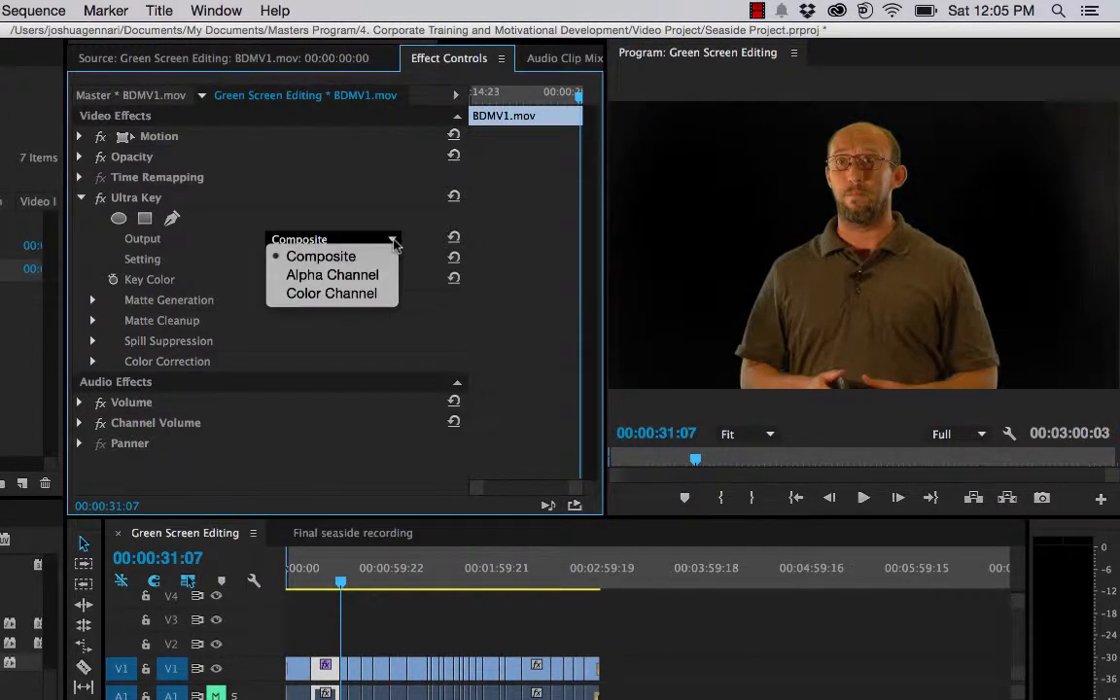
pyautogui.click(386, 279)
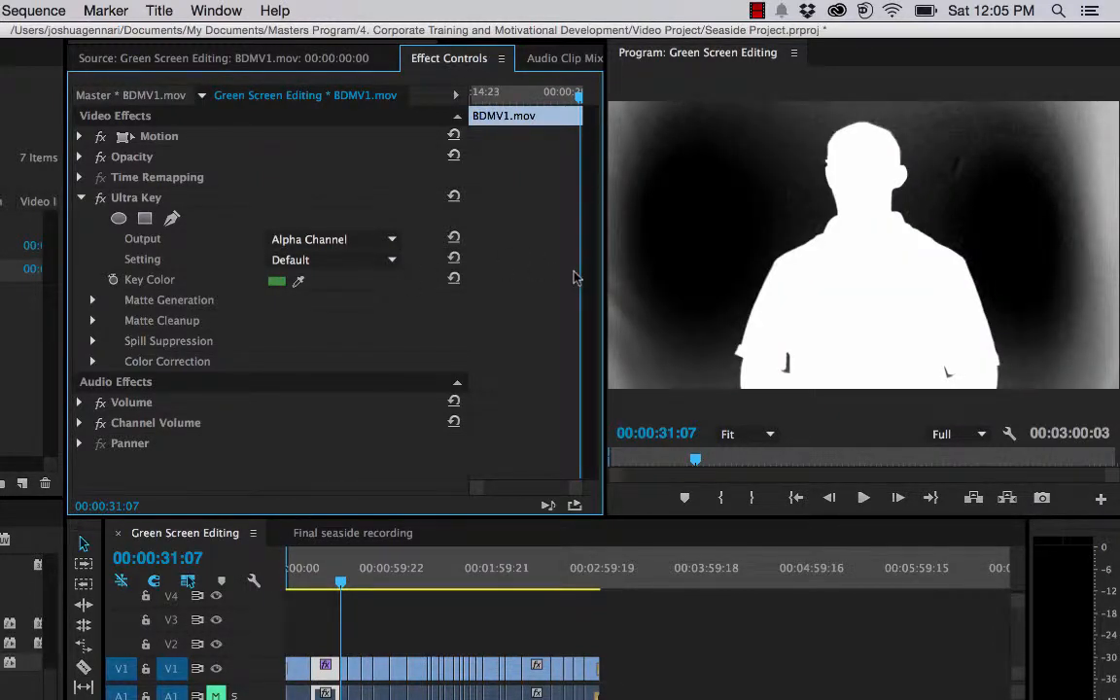
pyautogui.click(94, 300)
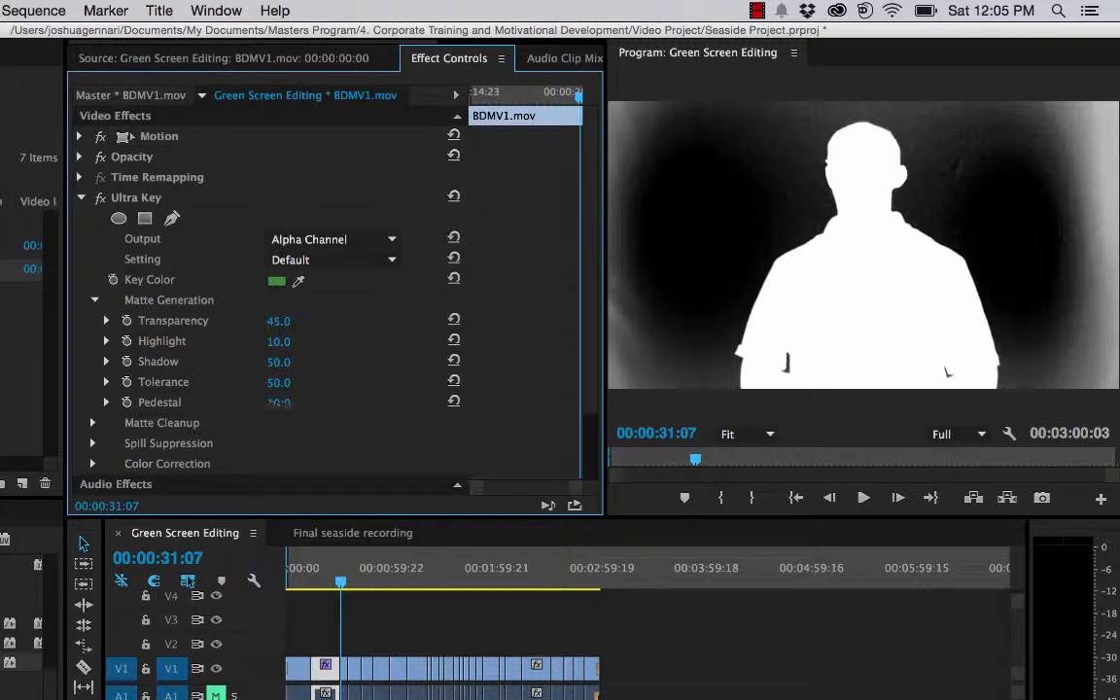
pyautogui.moveTo(279, 402); pyautogui.dragTo(345, 402)
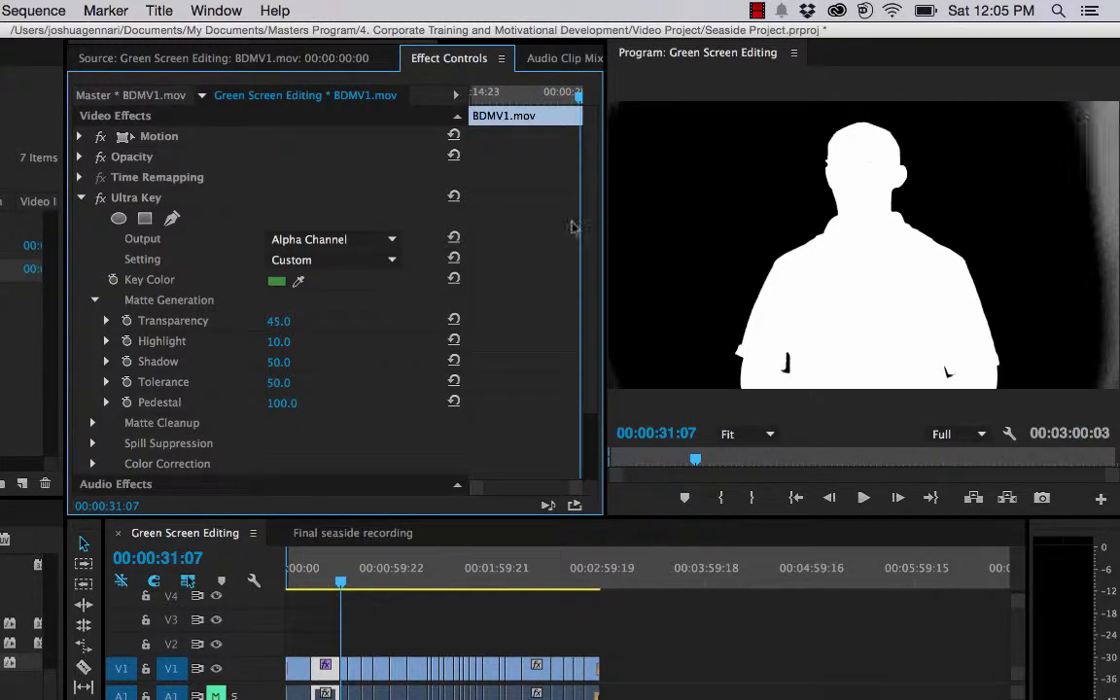
pyautogui.click(391, 240)
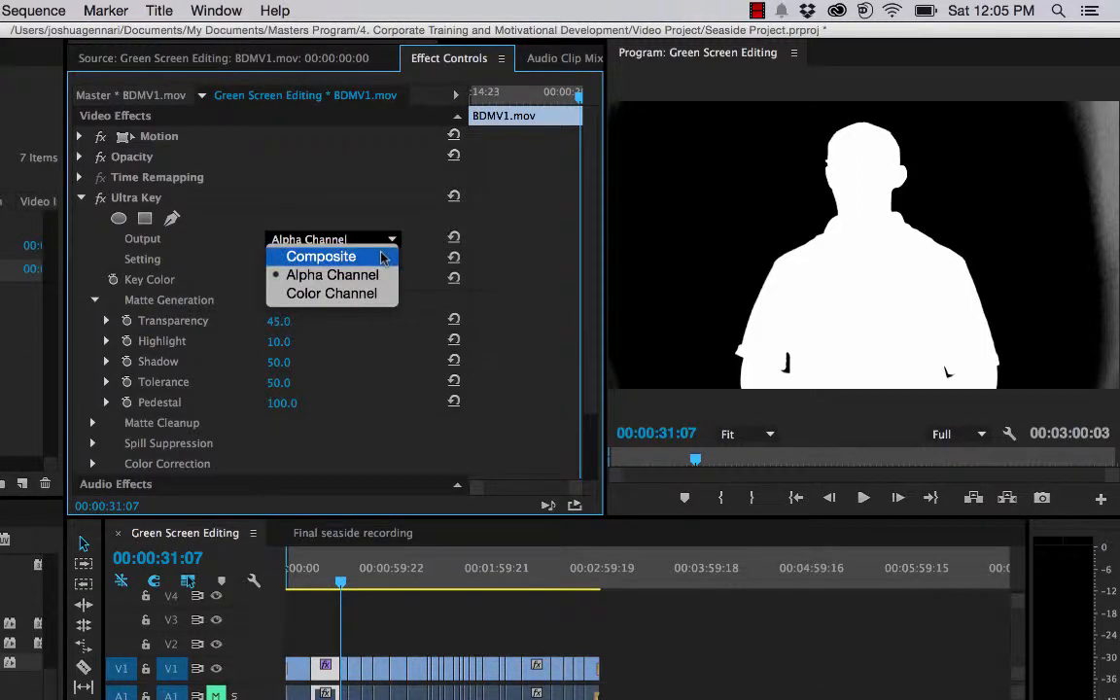
pyautogui.click(386, 255)
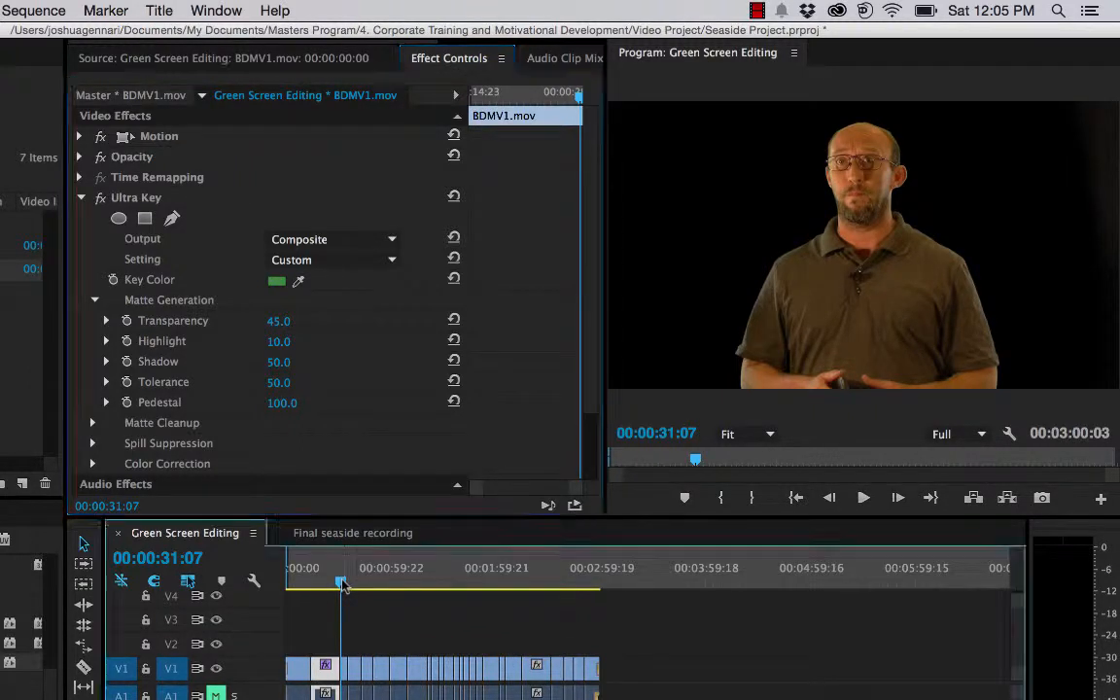
# Step: Review the second clip's refined key by playing it from 00:00:17:20 to about 00:00:31:05
pyautogui.moveTo(342, 584)
pyautogui.mouseDown()
pyautogui.moveTo(310, 583)
pyautogui.moveTo(321, 583)
pyautogui.mouseUp()
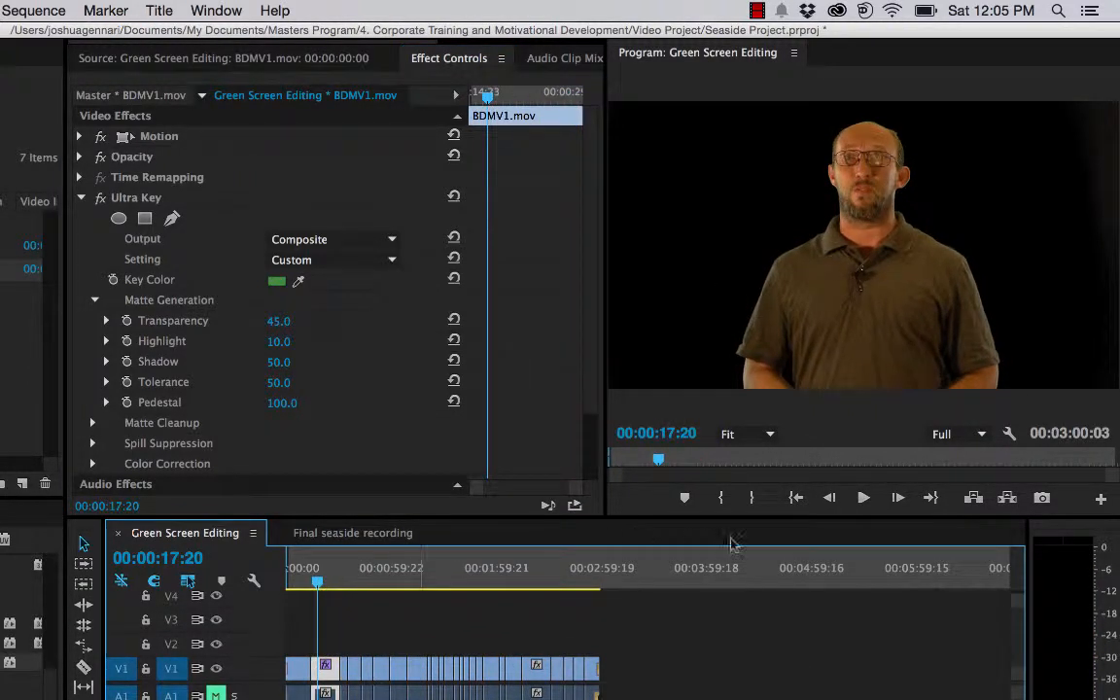
pyautogui.click(862, 497)
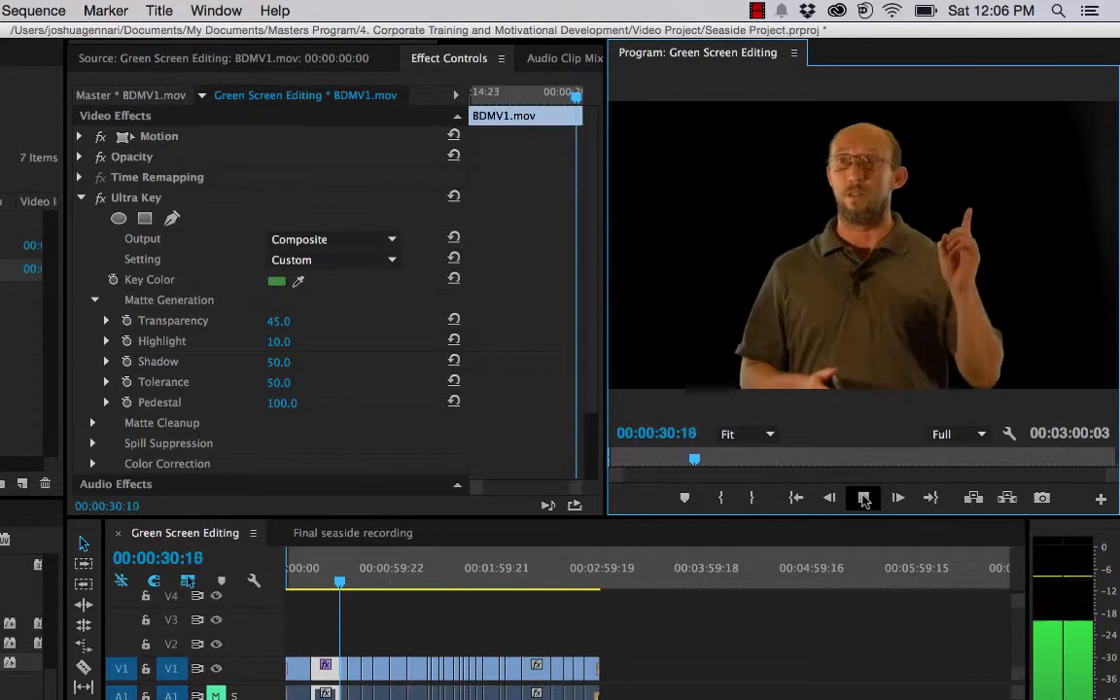
pyautogui.click(863, 498)
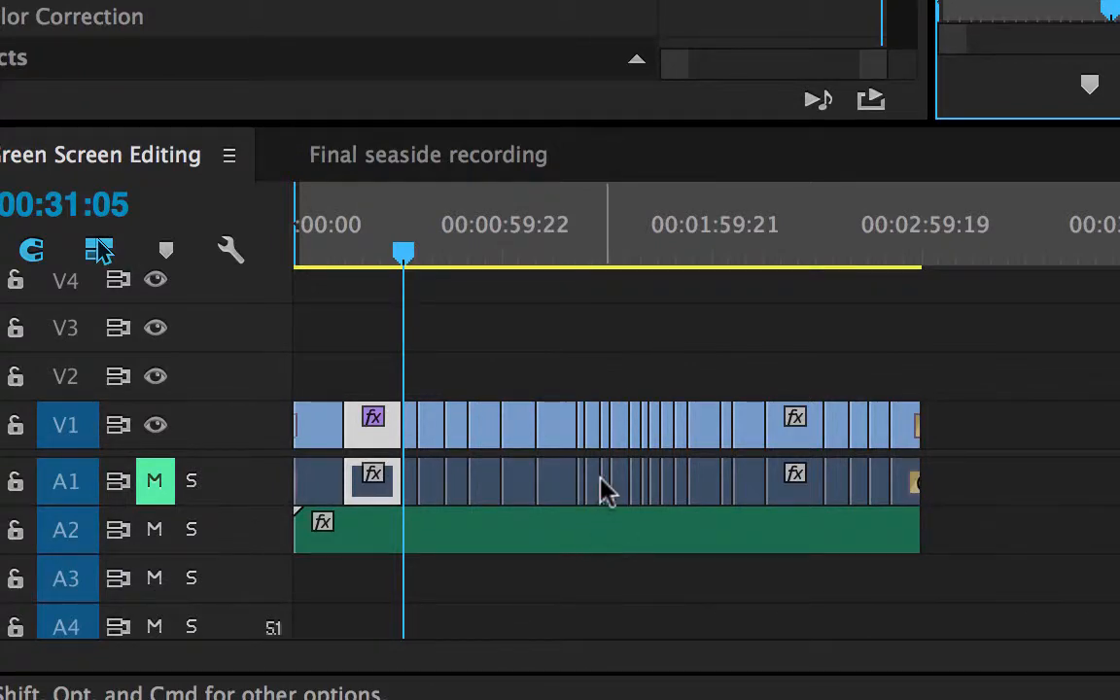
pyautogui.moveTo(601, 540)
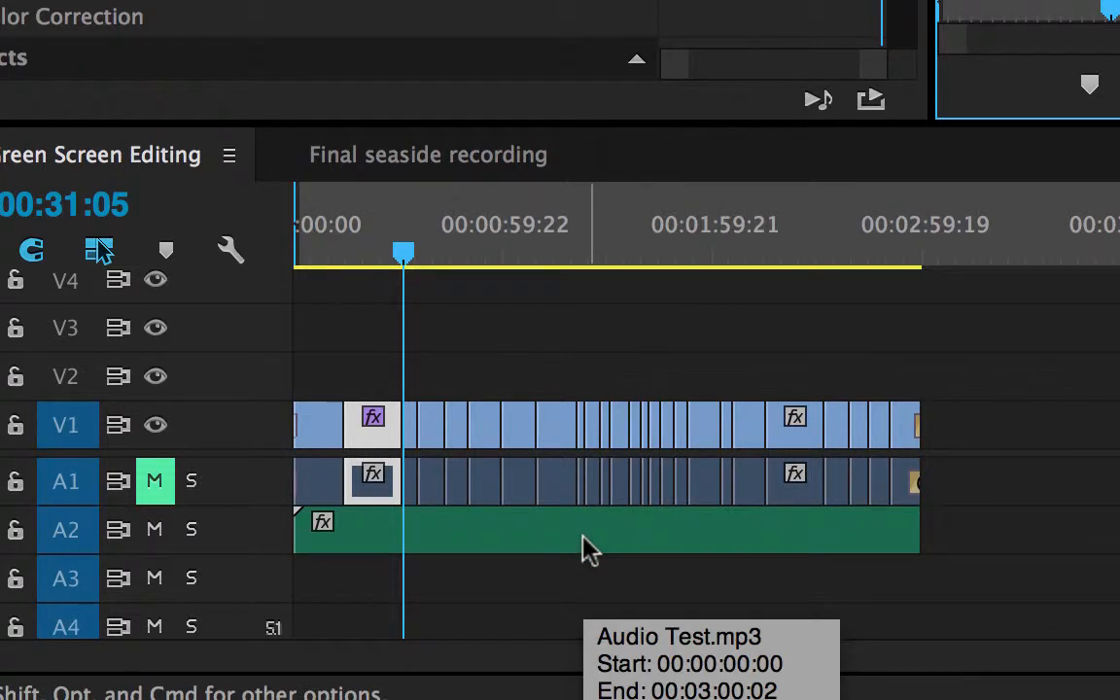
# Step: Compare the audio by playing with track A1 unmuted from 00:00:31:05 to about 00:00:33:22, and with A1 muted again to about 00:00:36:22
pyautogui.click(161, 492)
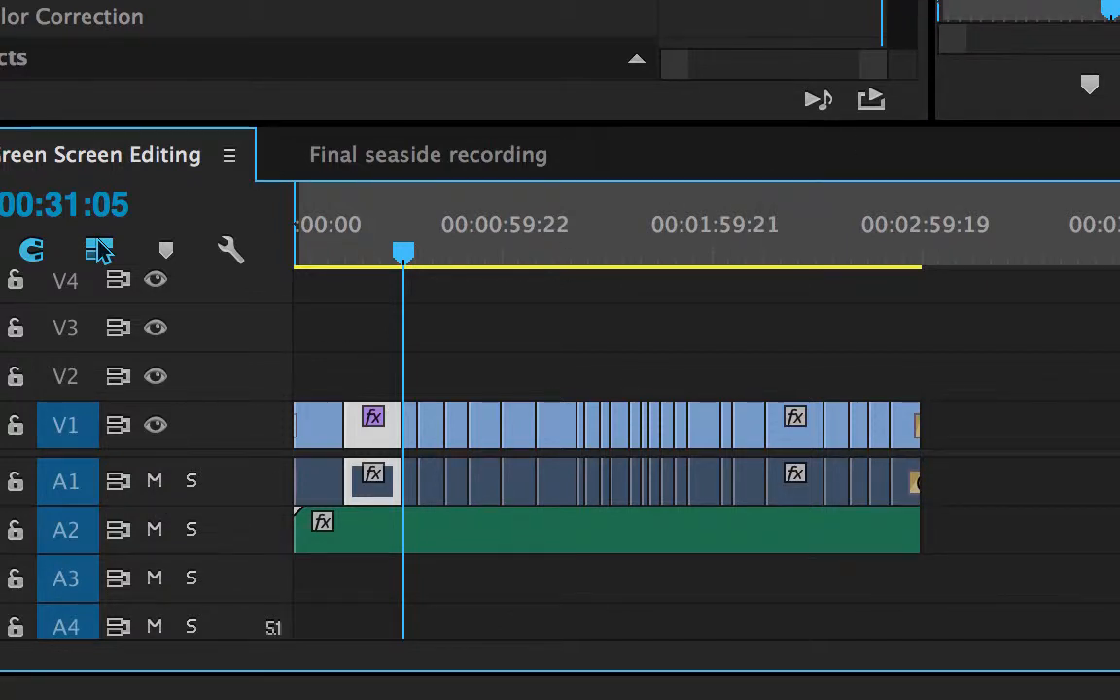
pyautogui.press('space')
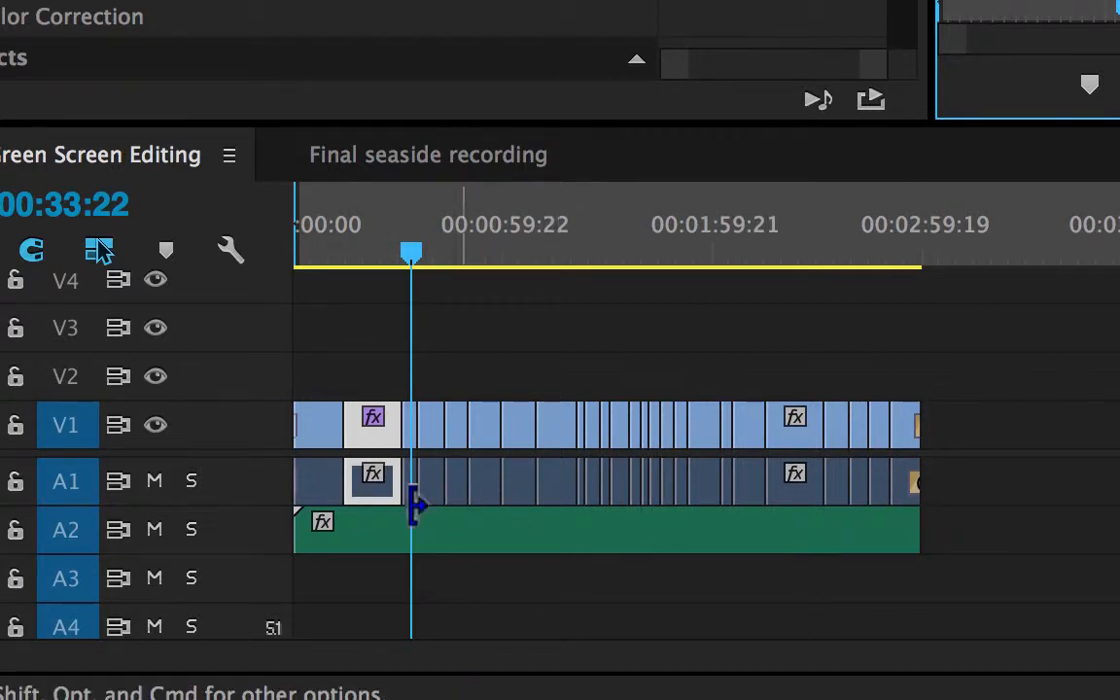
pyautogui.click(155, 481)
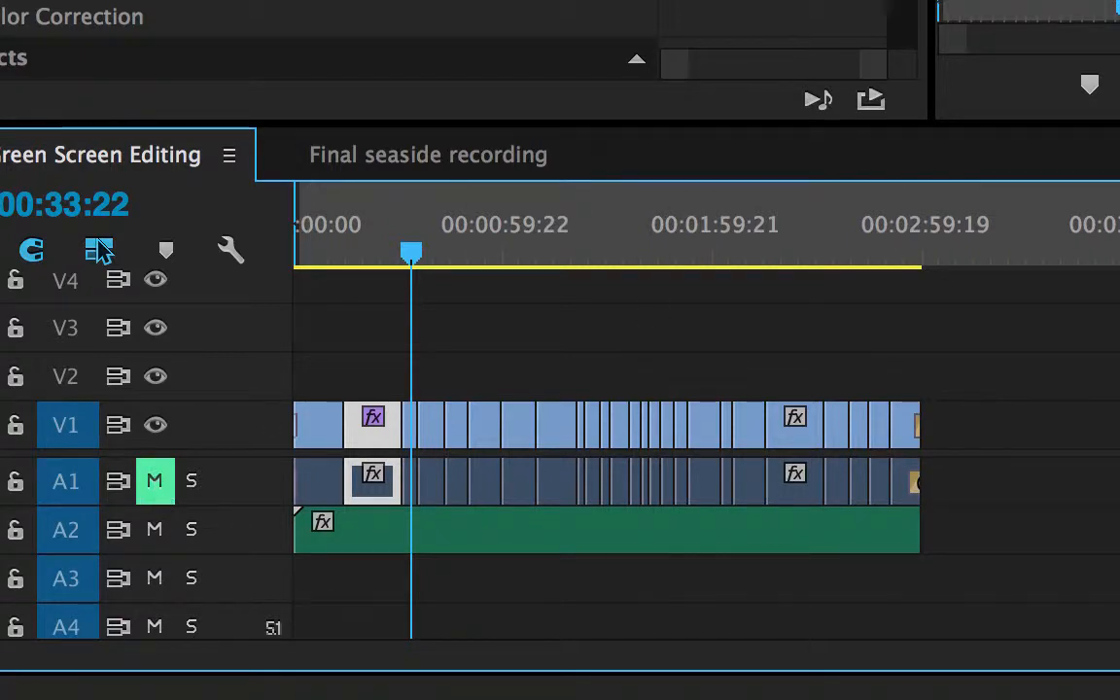
pyautogui.press('space')
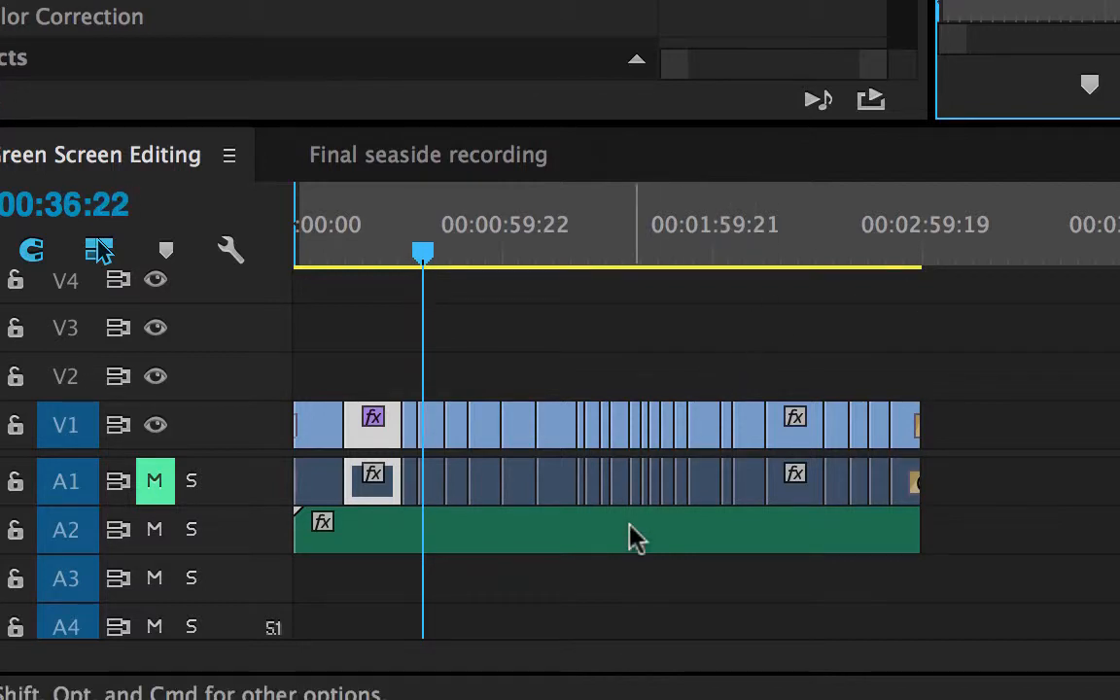
pyautogui.moveTo(630, 529)
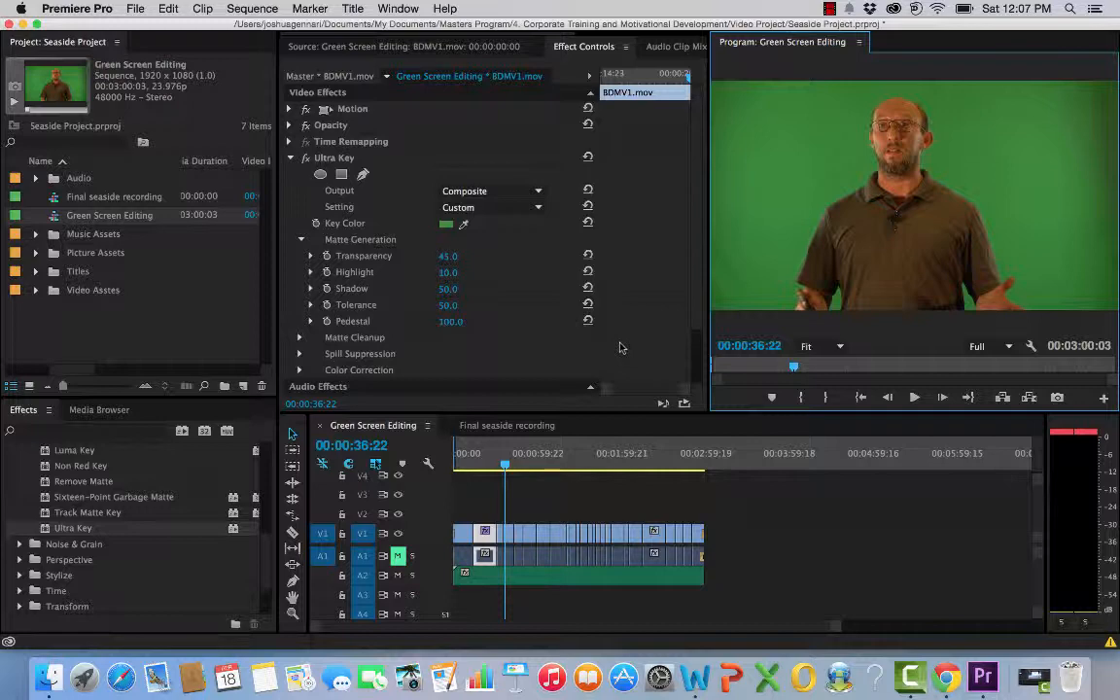
pyautogui.click(829, 8)
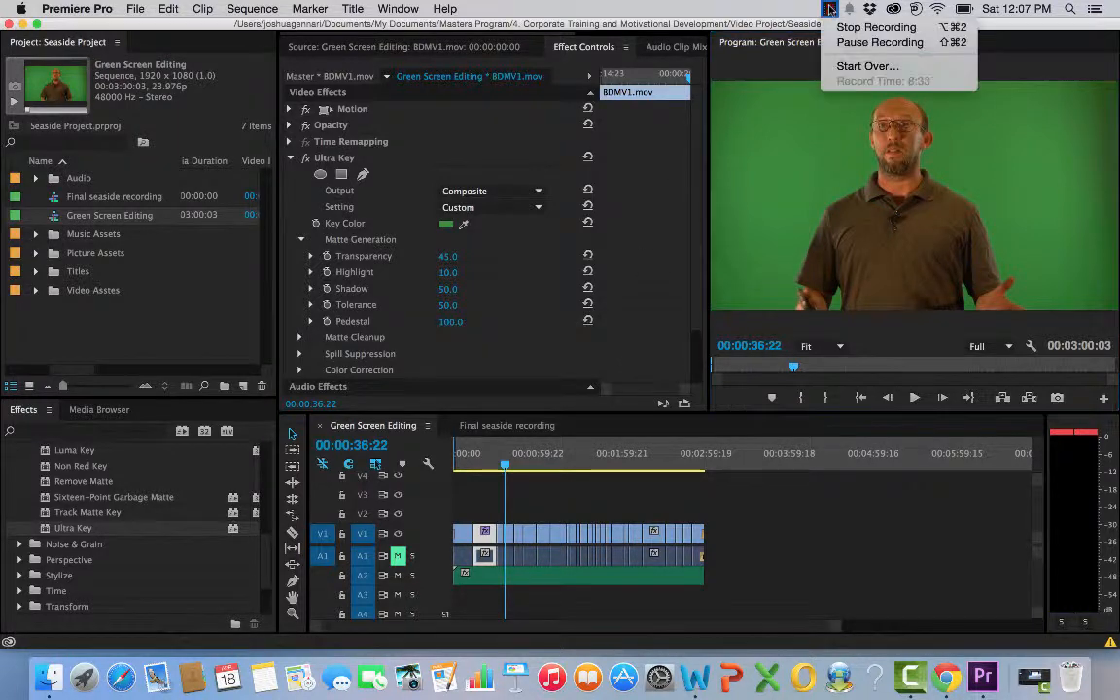